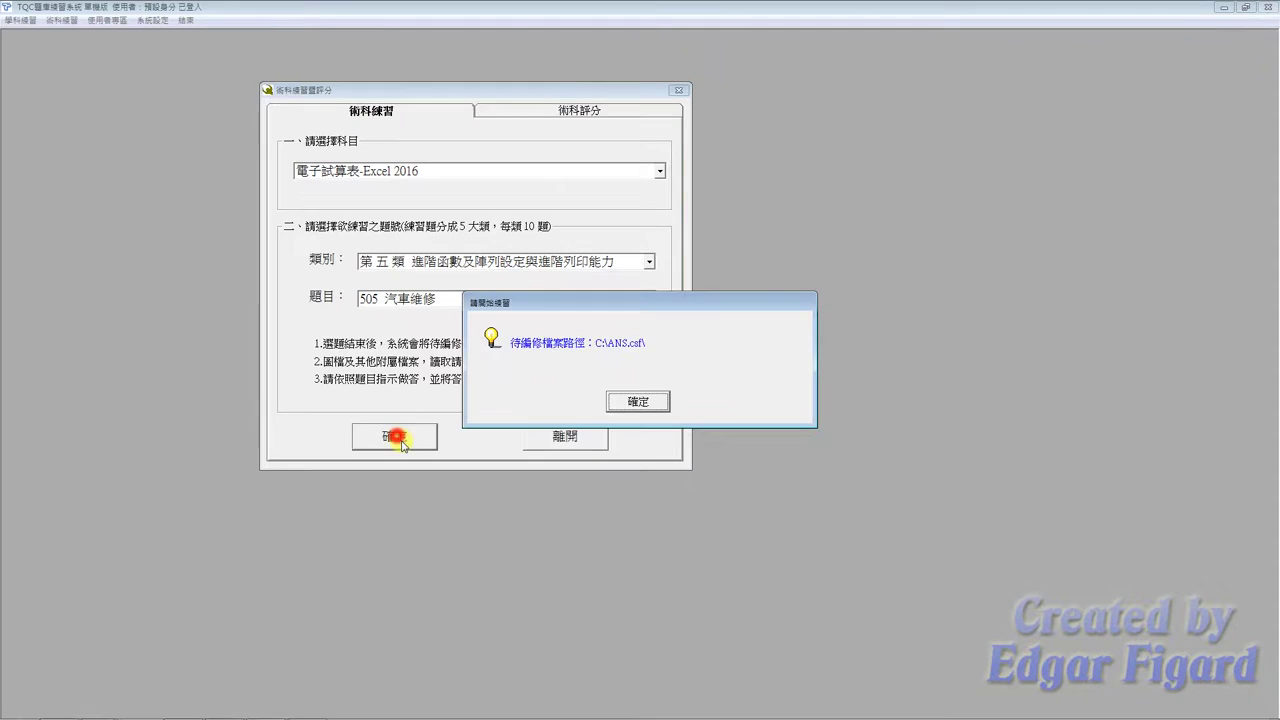
Confirm the edit-file path message and open the workbook EXD05.xlsx from the EX05 folder
{"action": "left_click", "coordinate": [660, 402]}
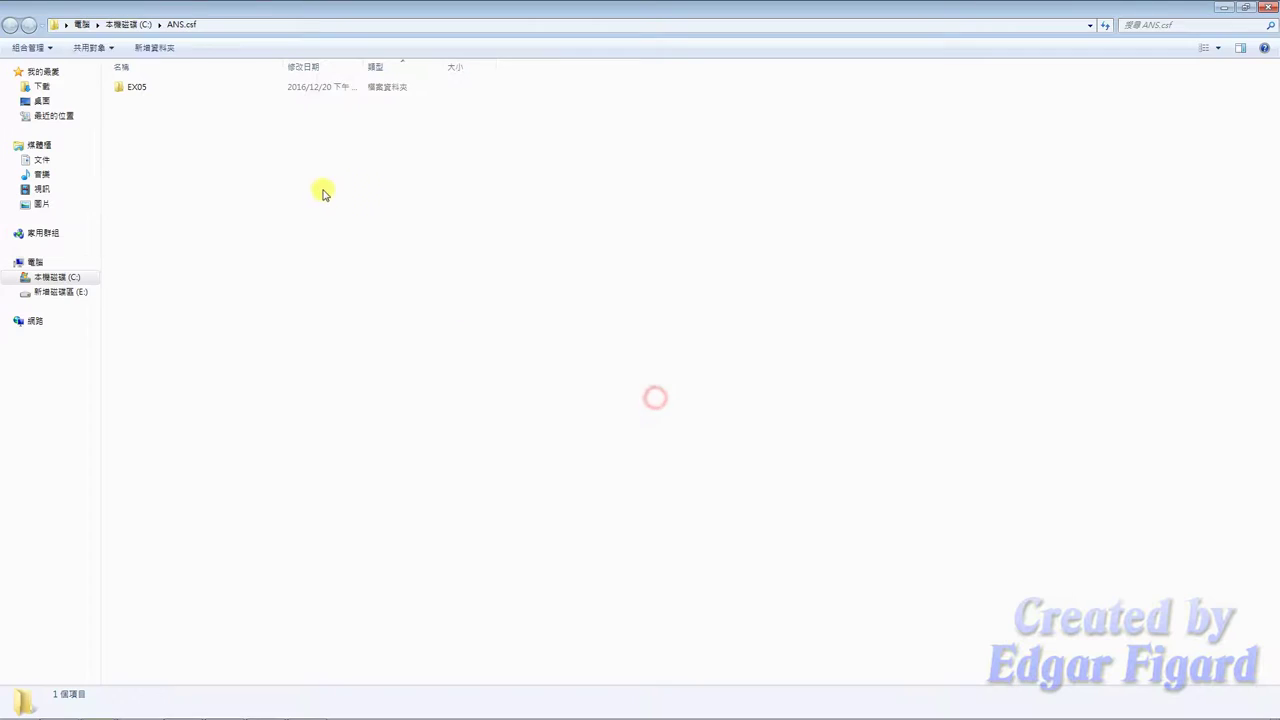
{"action": "double_click", "coordinate": [182, 88]}
{"action": "left_click", "coordinate": [149, 112]}
{"action": "double_click", "coordinate": [149, 114]}
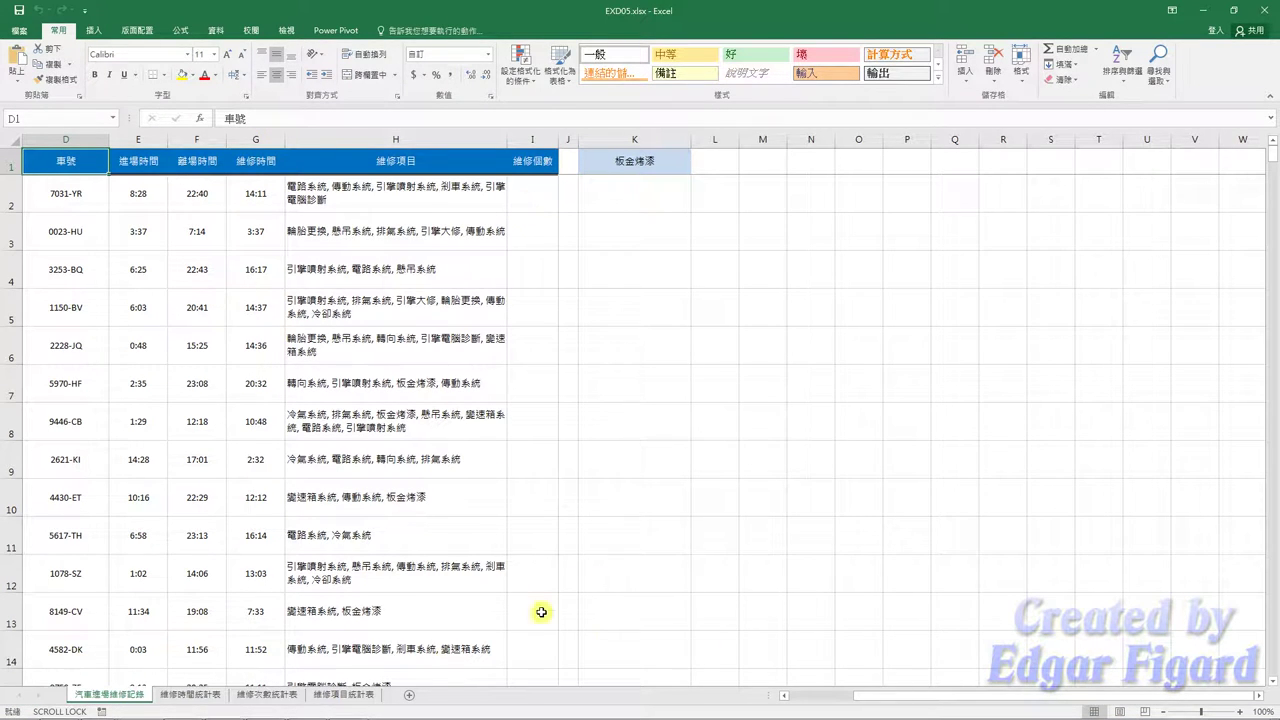
Copy =LEN(H2)-LEN(SUBSTITUTE(H2,",",""))+1 from 505公式.txt in Notepad into cell I2 and fill it down the 維修個數 column
{"action": "left_click_drag", "start_coordinate": [865, 695], "coordinate": [800, 698]}
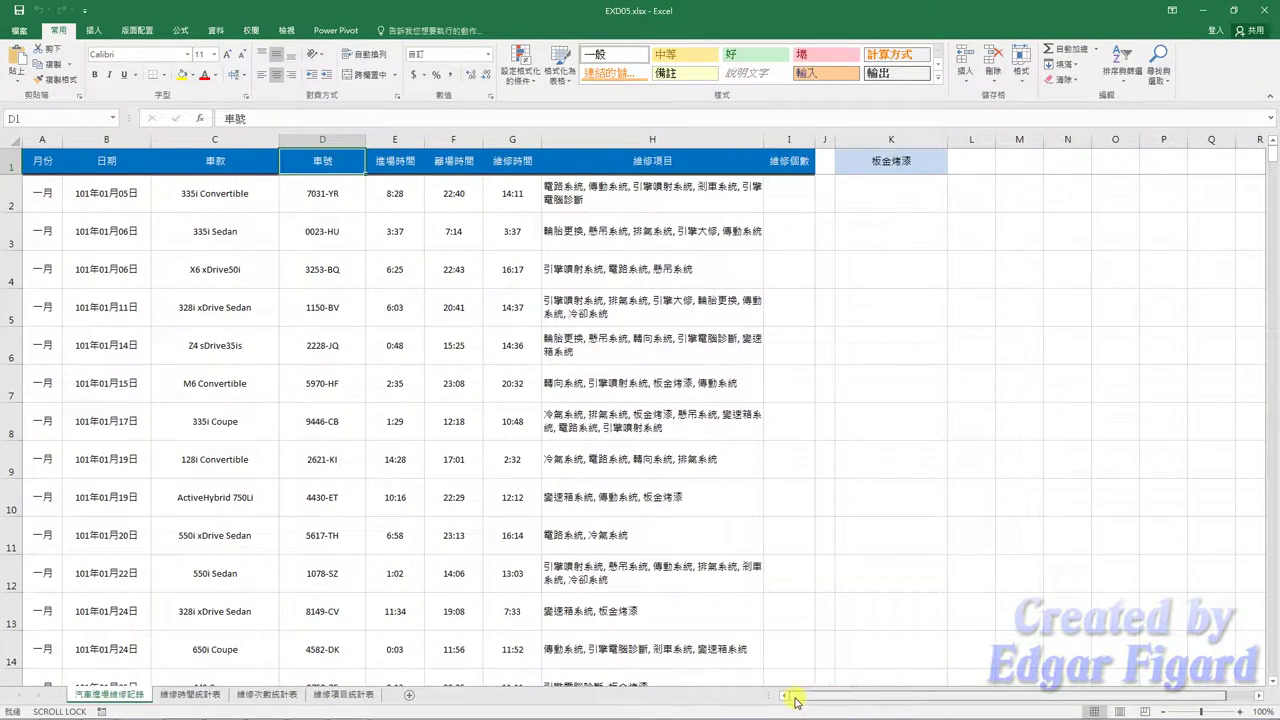
{"action": "left_click", "coordinate": [786, 197]}
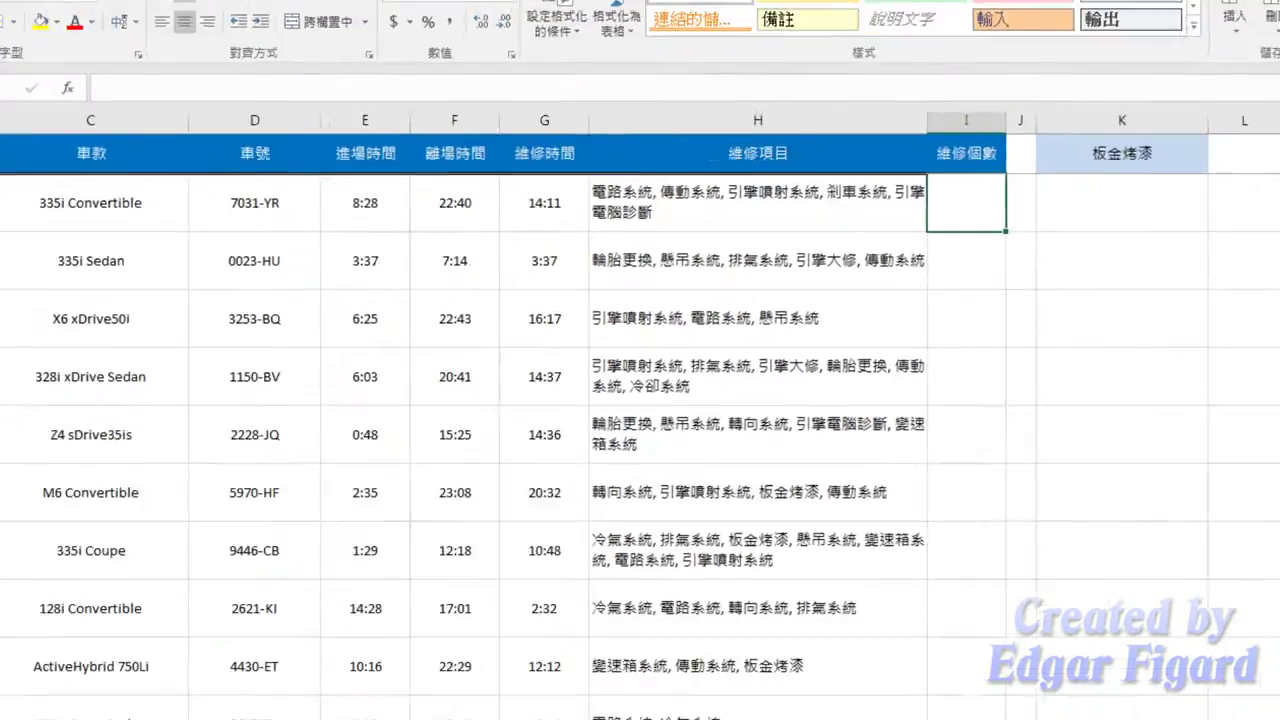
{"action": "key", "text": "alt+Tab"}
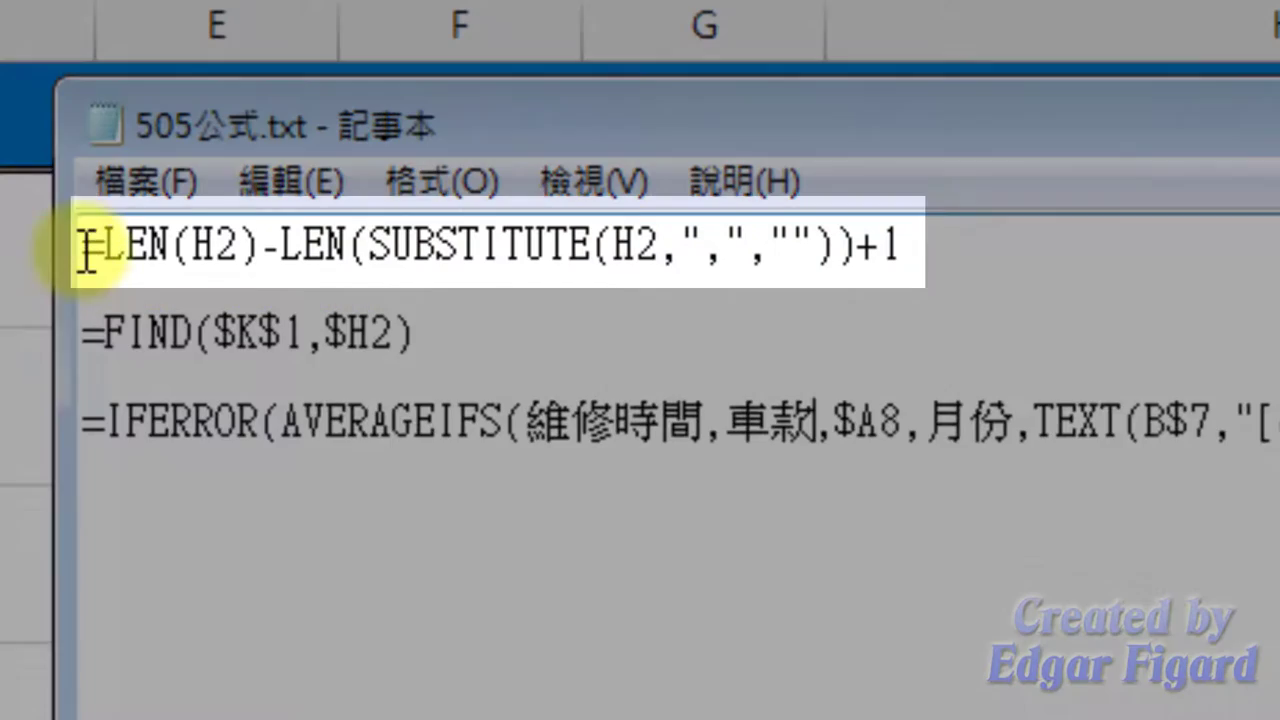
{"action": "left_click_drag", "start_coordinate": [82, 245], "coordinate": [910, 262]}
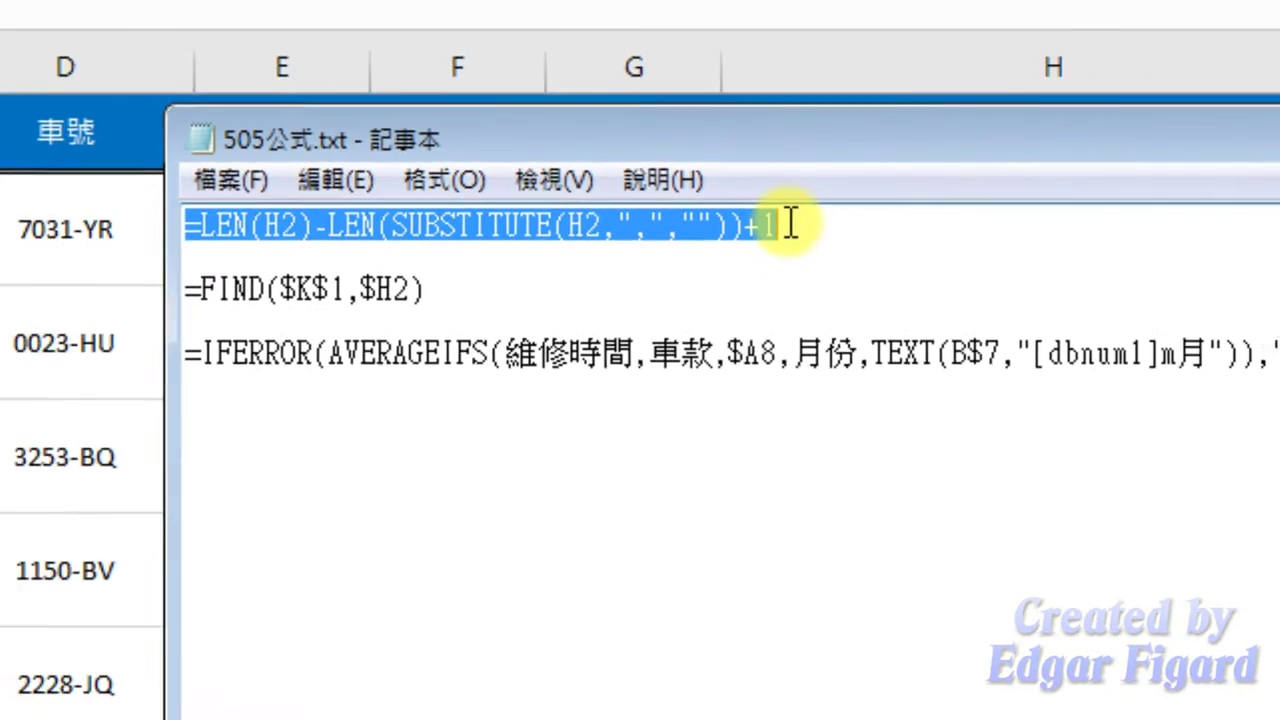
{"action": "key", "text": "ctrl+c"}
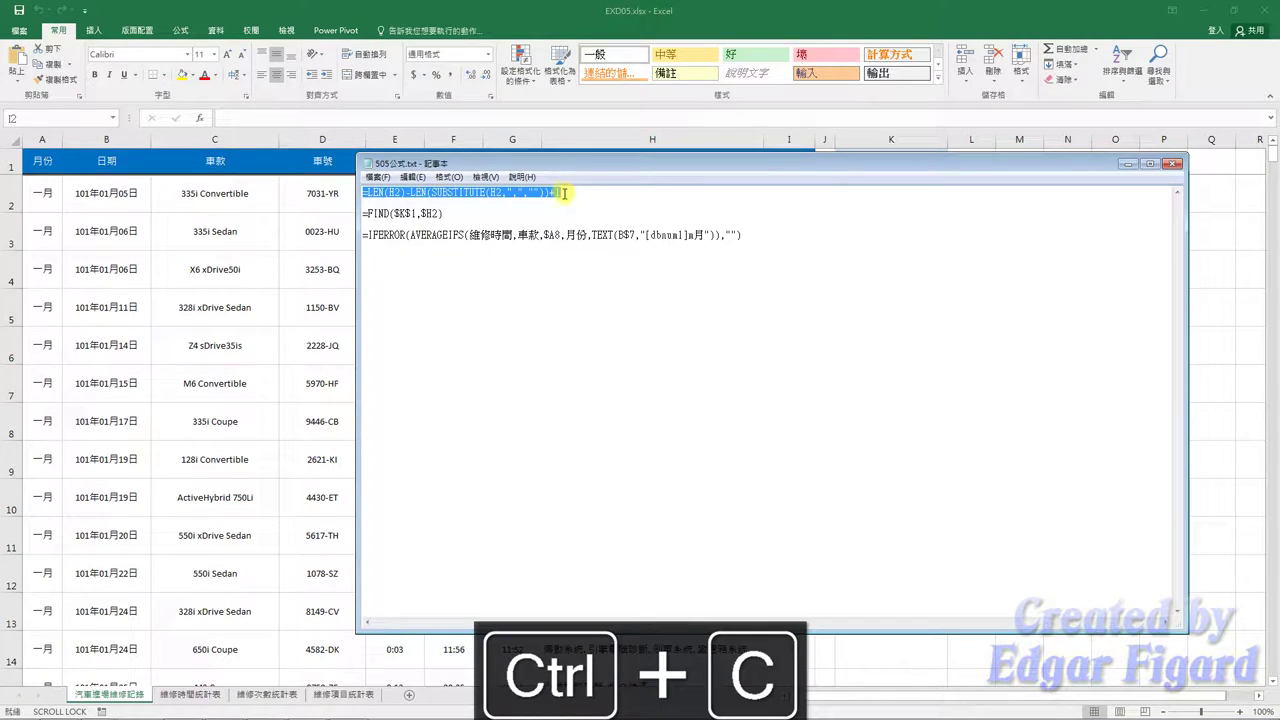
{"action": "key", "text": "alt+Tab"}
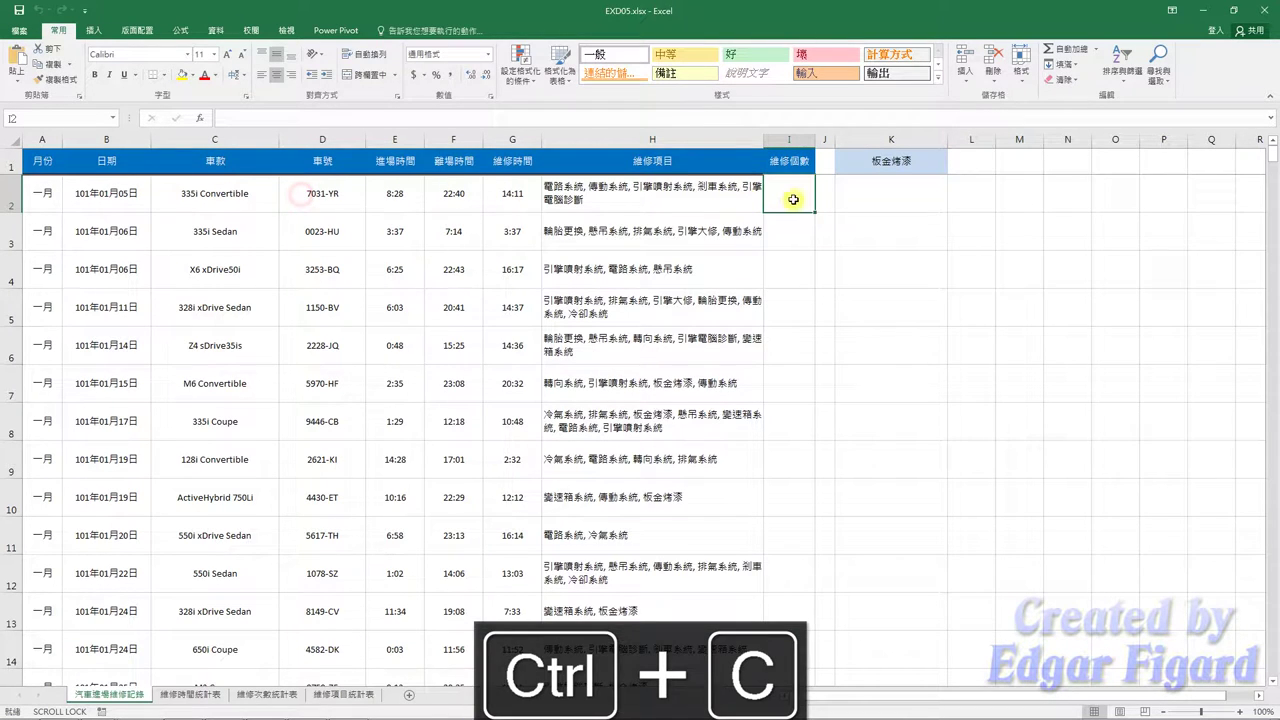
{"action": "key", "text": "ctrl+v"}
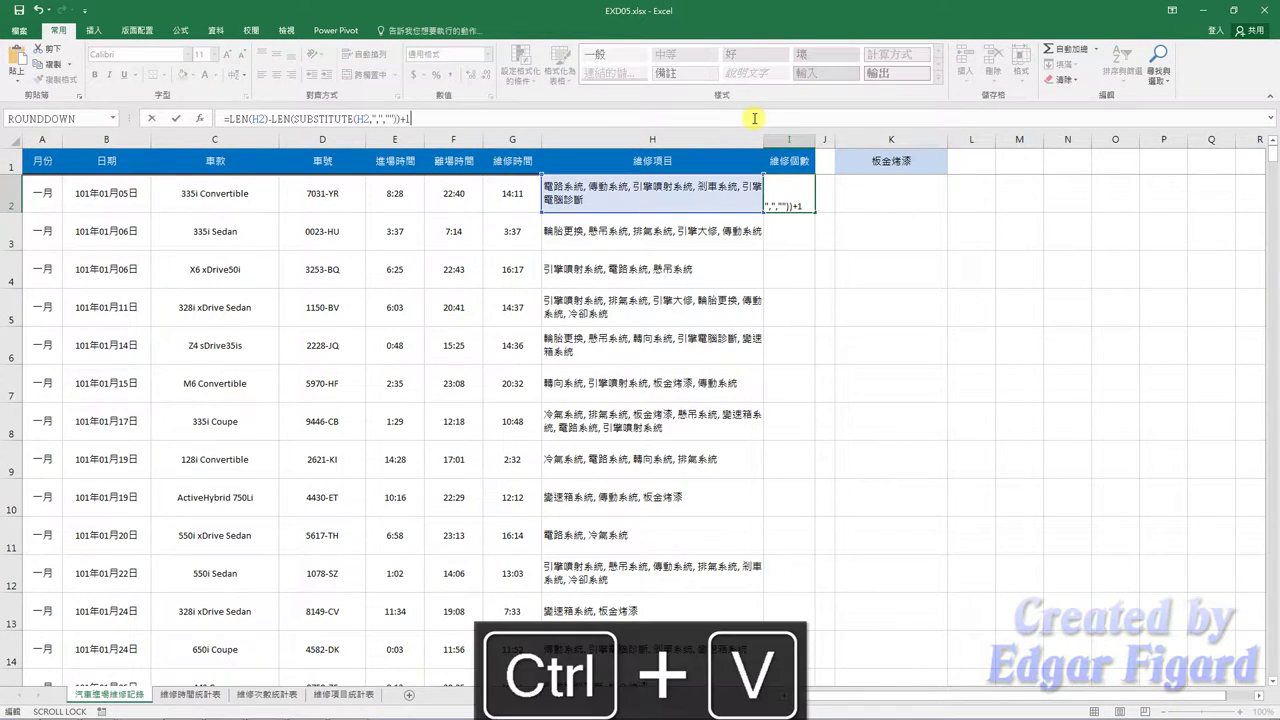
{"action": "key", "text": "Return"}
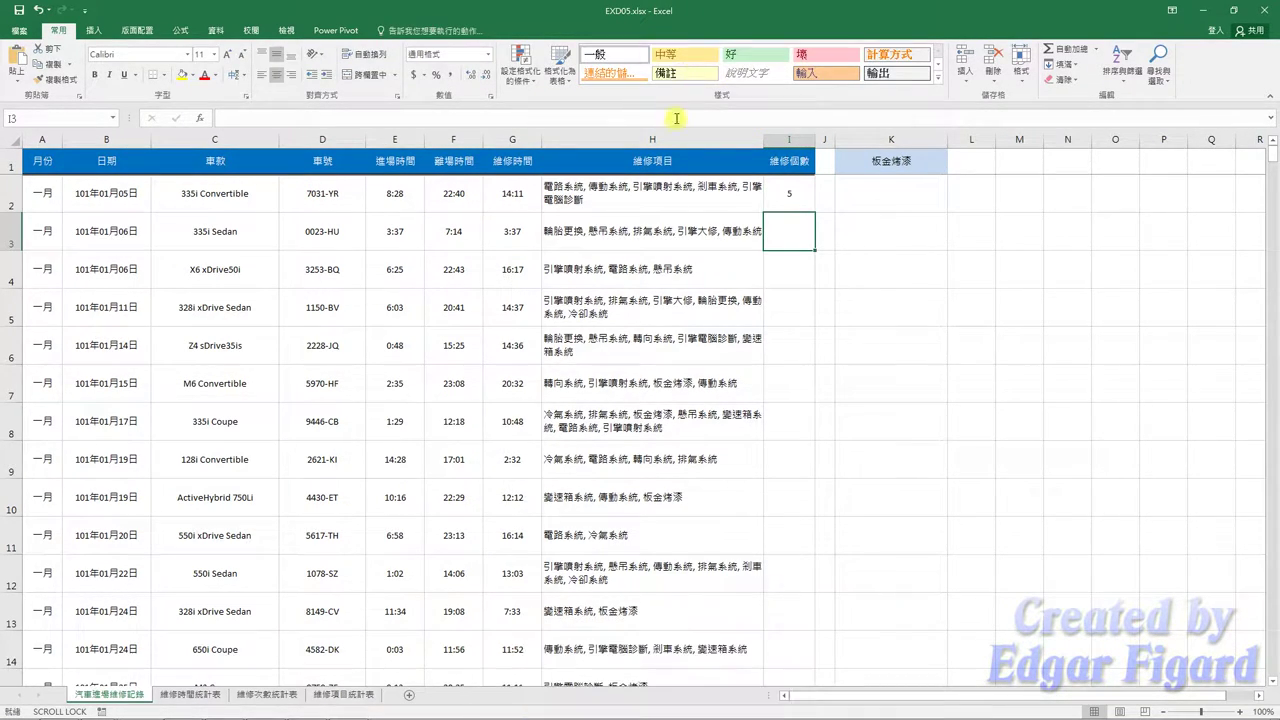
{"action": "left_click", "coordinate": [770, 193]}
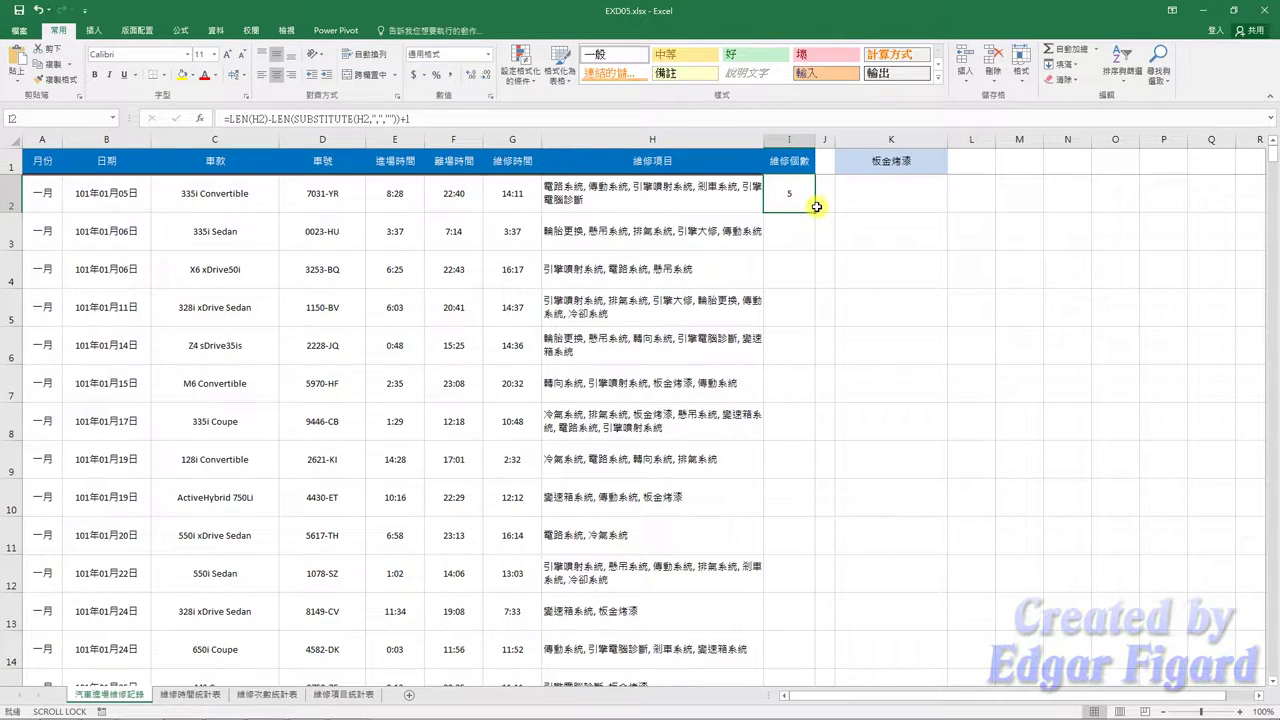
{"action": "double_click", "coordinate": [814, 212]}
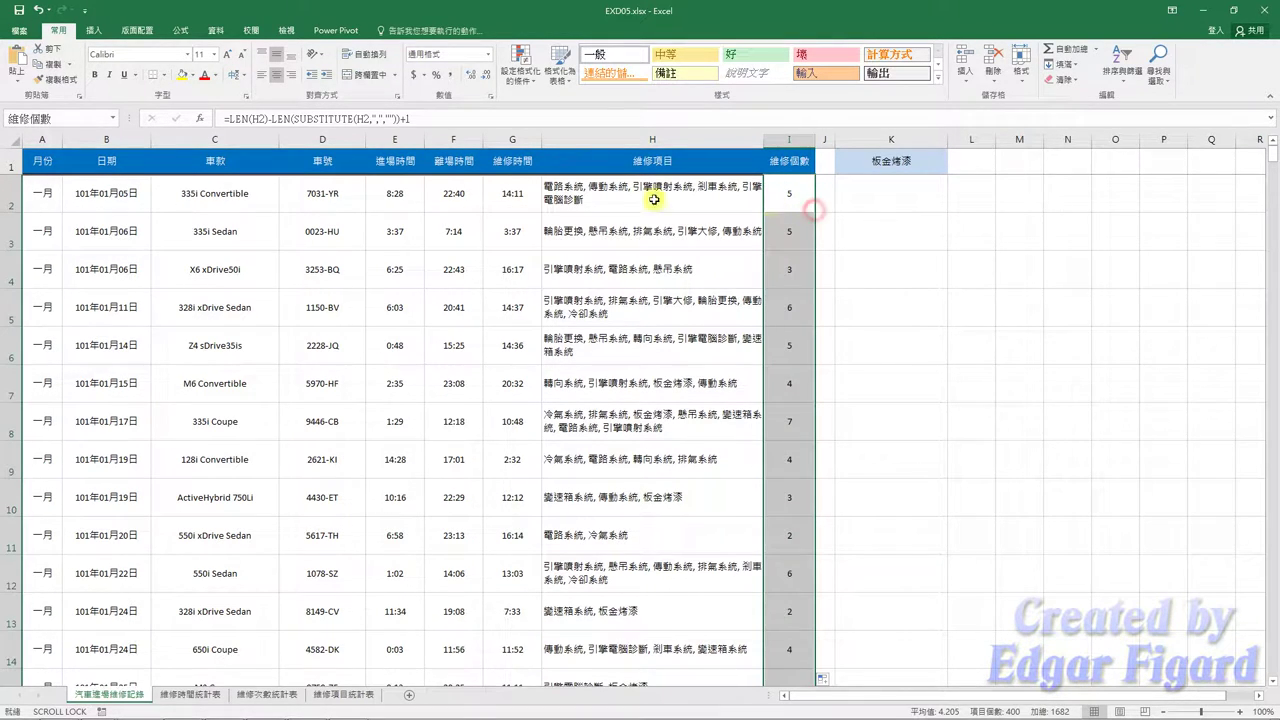
Start a new conditional formatting rule for A2:I401 that uses a formula to determine which cells to format
{"action": "left_click", "coordinate": [49, 188]}
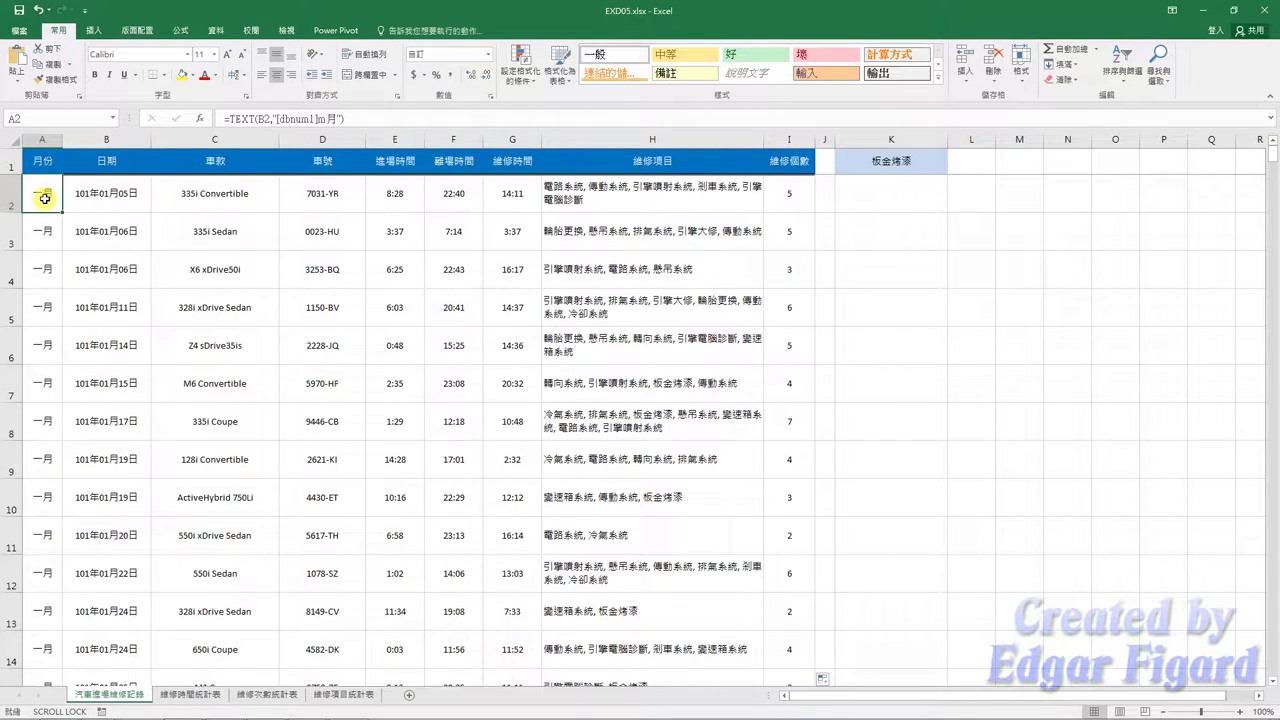
{"action": "left_click_drag", "start_coordinate": [45, 198], "coordinate": [795, 206]}
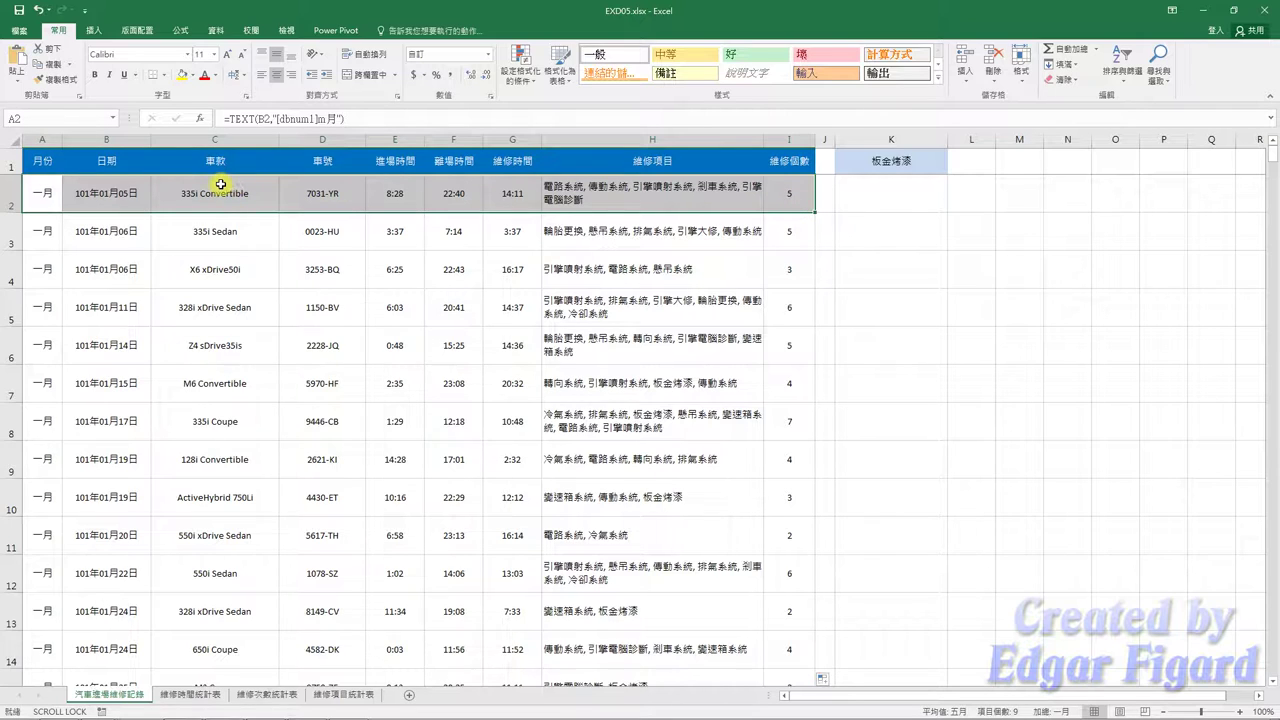
{"action": "key", "text": "alt+shift+F10"}
{"action": "key", "text": "Down"}
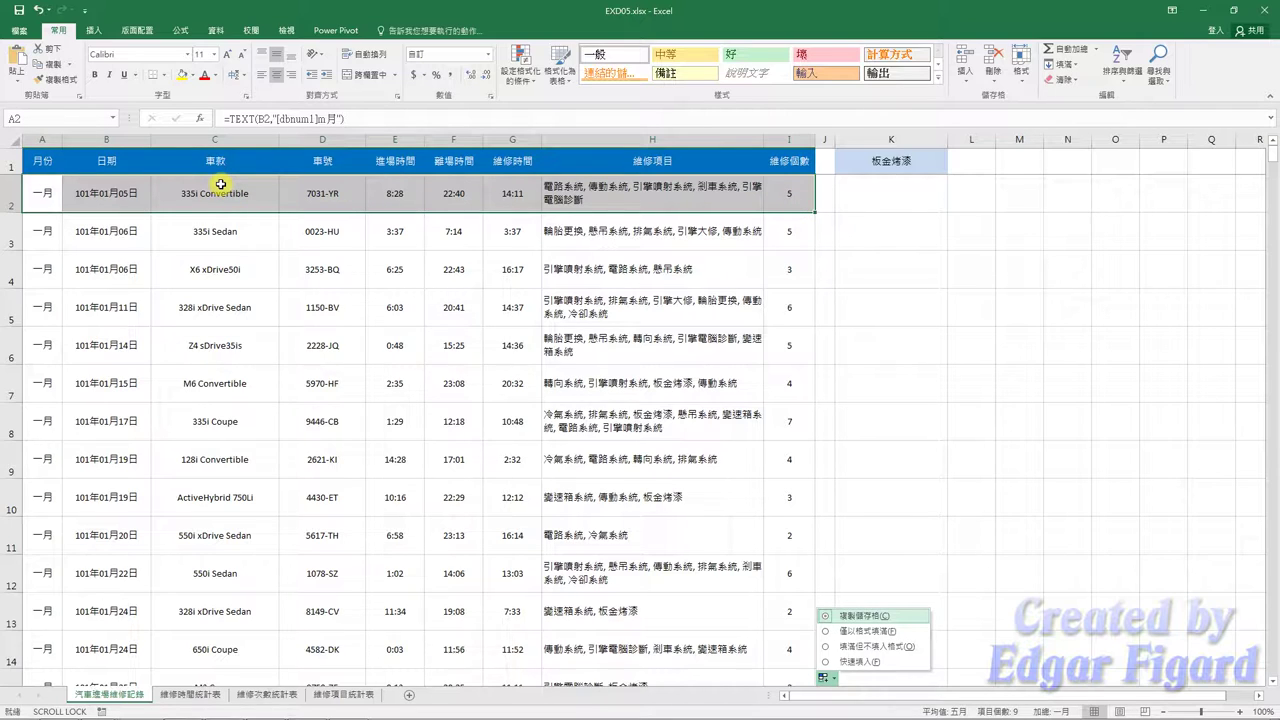
{"action": "key", "text": "Escape"}
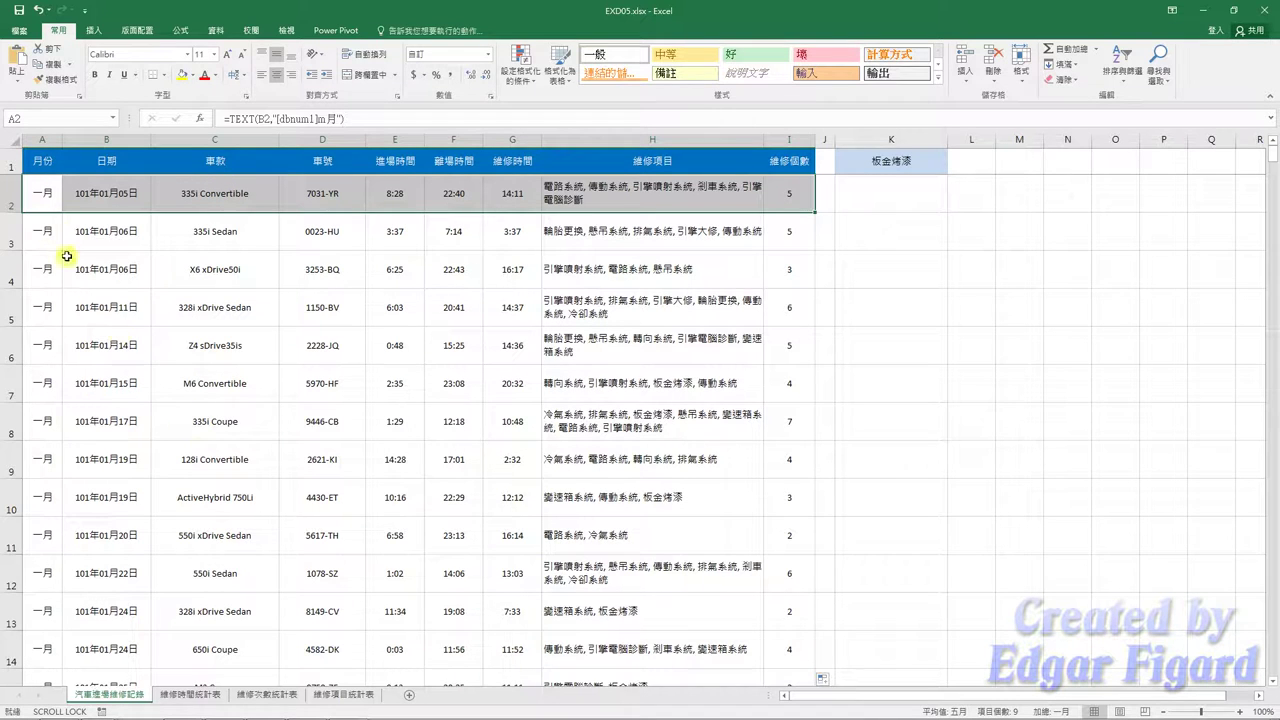
{"action": "key", "text": "ctrl+shift+Down"}
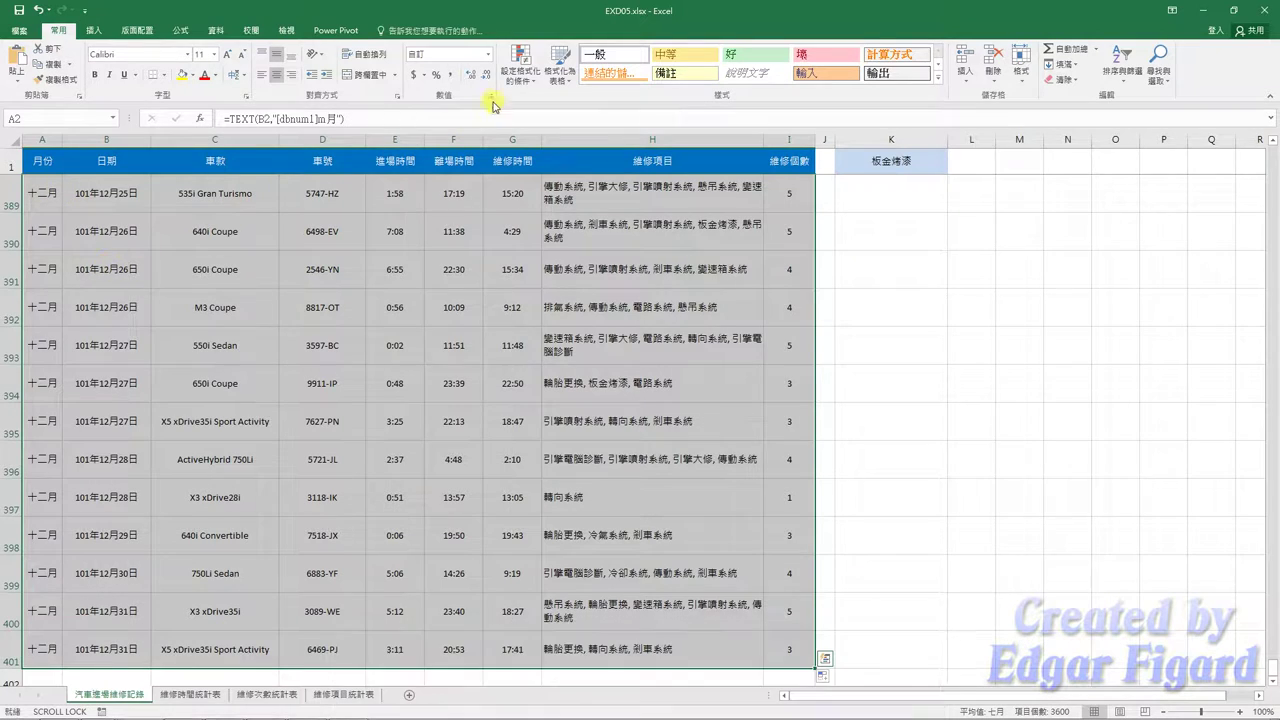
{"action": "left_click", "coordinate": [516, 72]}
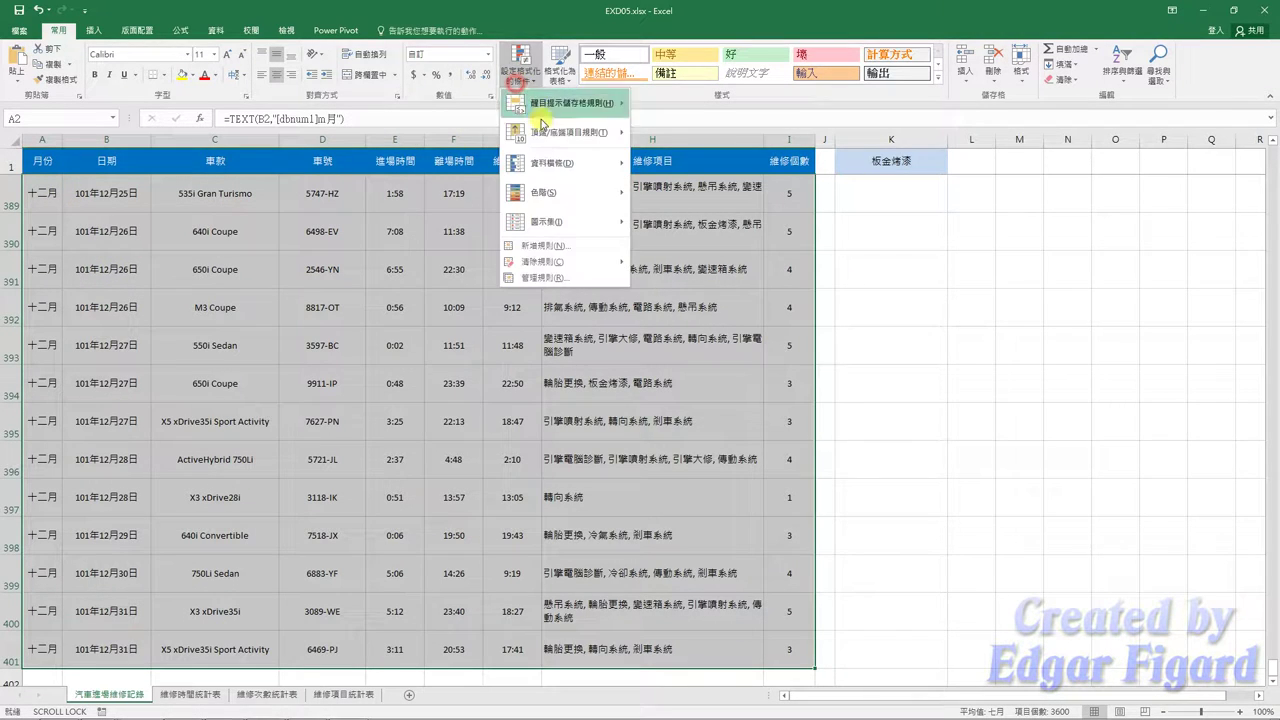
{"action": "left_click", "coordinate": [556, 278]}
{"action": "left_click", "coordinate": [519, 318]}
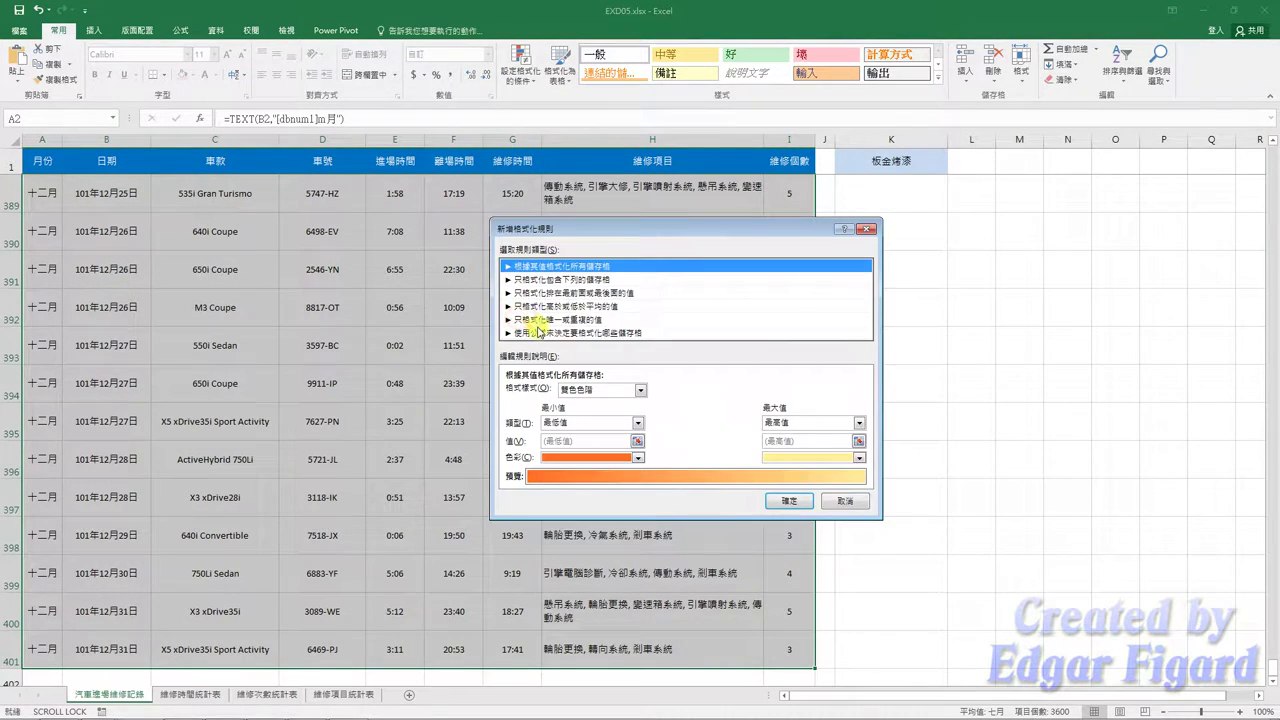
{"action": "left_click", "coordinate": [540, 332]}
{"action": "left_click", "coordinate": [566, 392]}
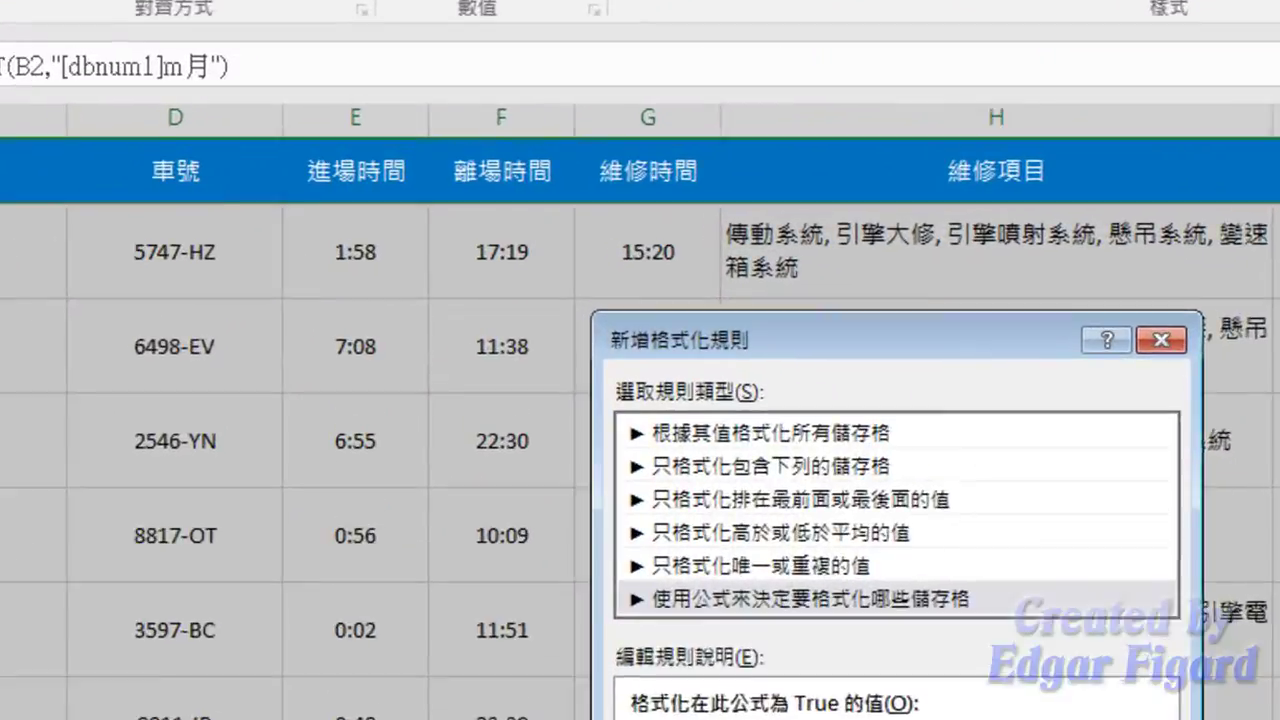
Copy =FIND($K$1,$H2) from 505公式.txt in Notepad and paste it as the rule's formula in Excel
{"action": "key", "text": "alt+Tab"}
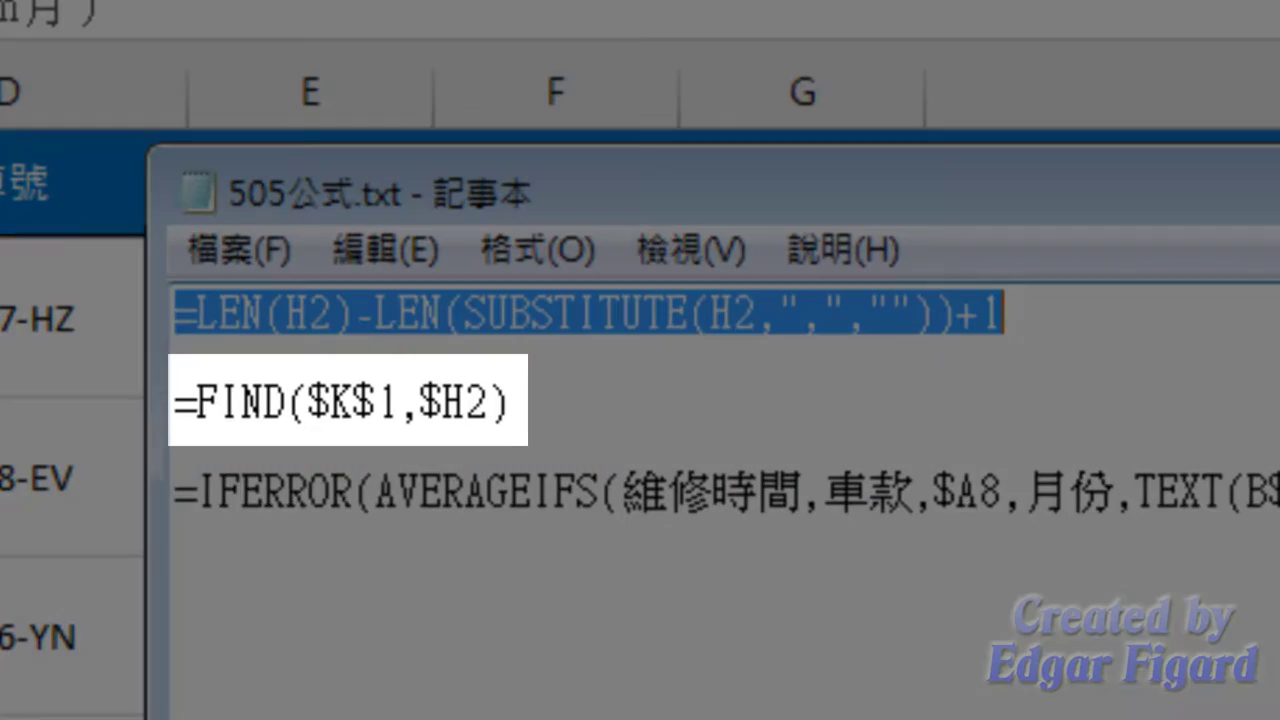
{"action": "left_click_drag", "start_coordinate": [177, 410], "coordinate": [537, 400]}
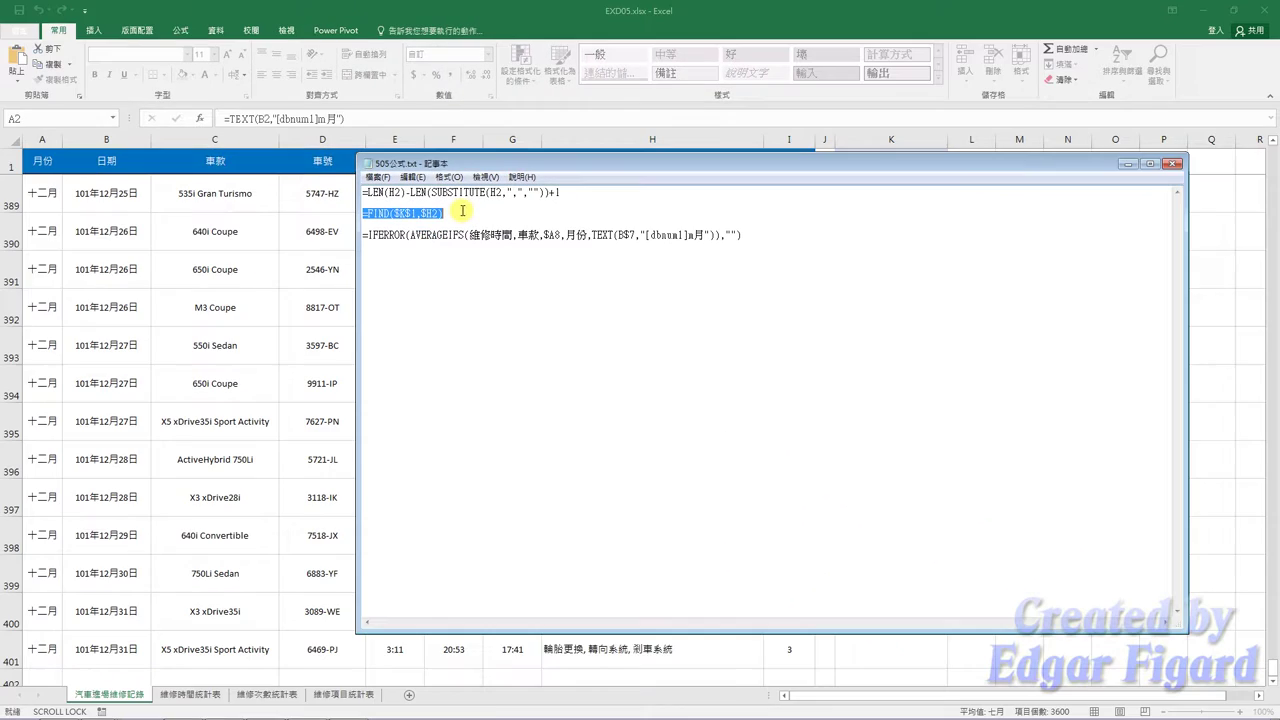
{"action": "key", "text": "ctrl+c"}
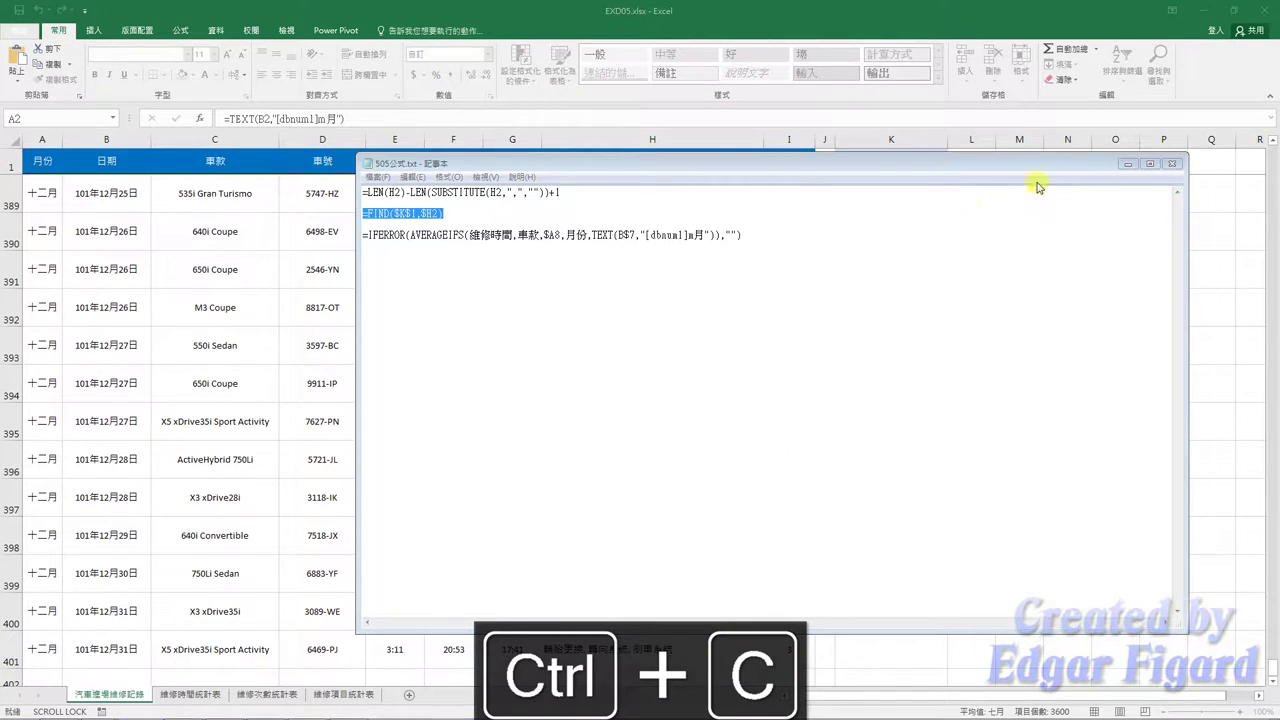
{"action": "left_click", "coordinate": [1126, 165]}
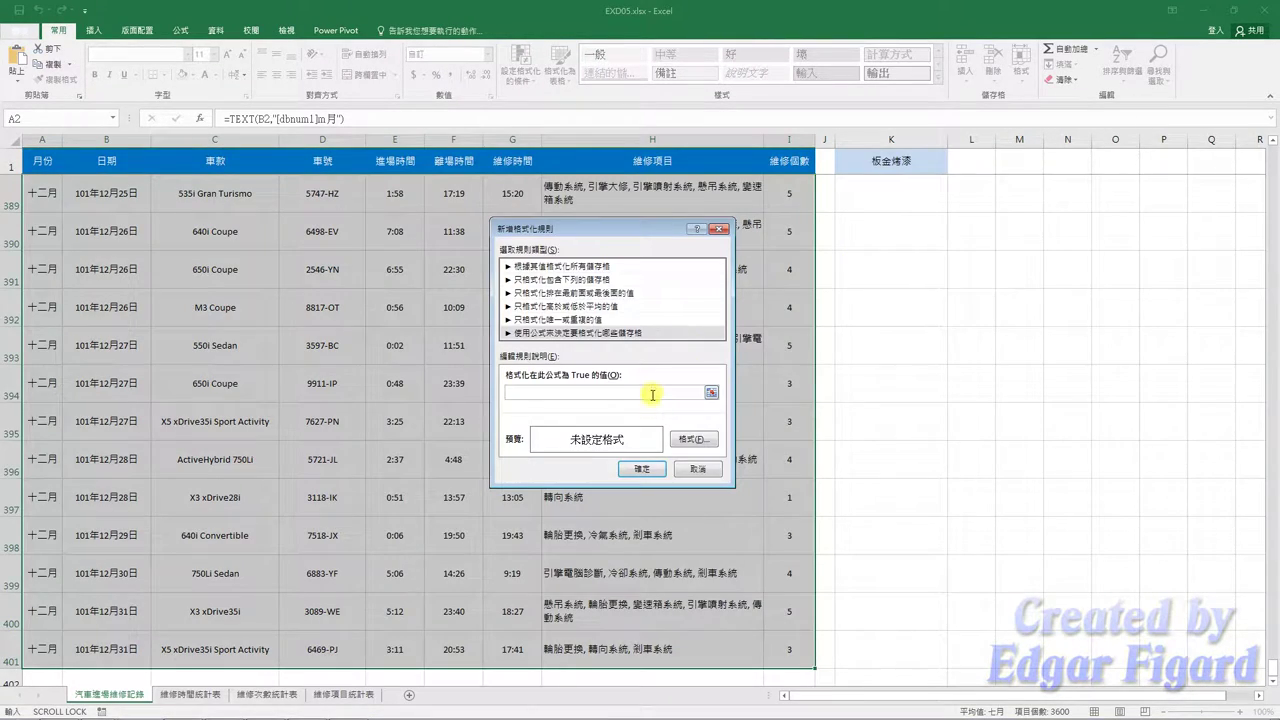
{"action": "key", "text": "ctrl+v"}
Set the rule's format to a white font with a light blue fill
{"action": "left_click", "coordinate": [697, 439]}
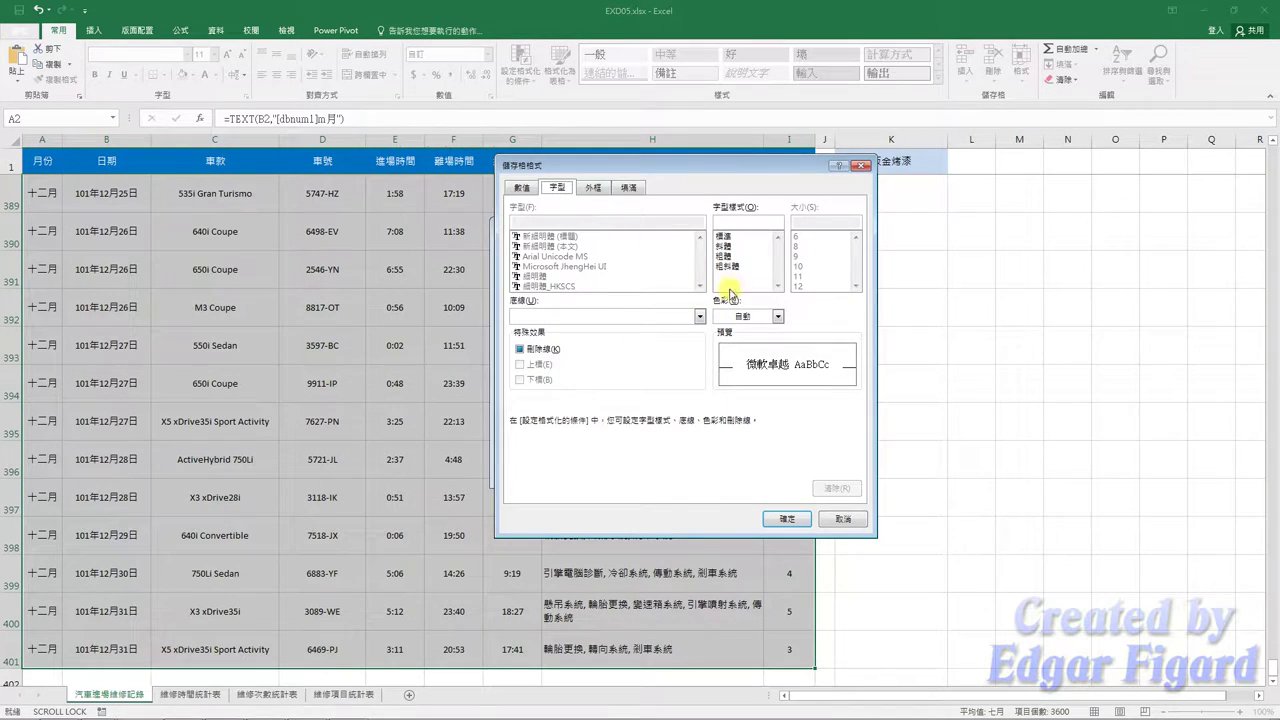
{"action": "left_click", "coordinate": [744, 317]}
{"action": "left_click", "coordinate": [722, 366]}
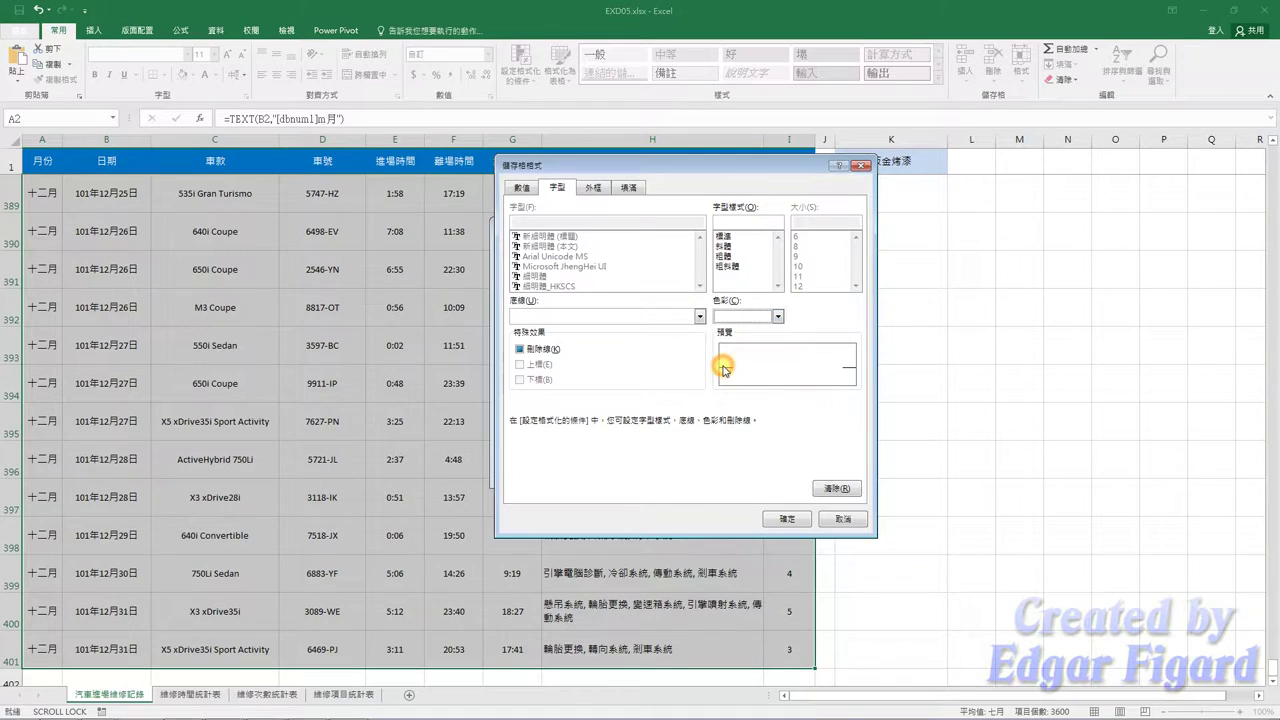
{"action": "left_click", "coordinate": [629, 187]}
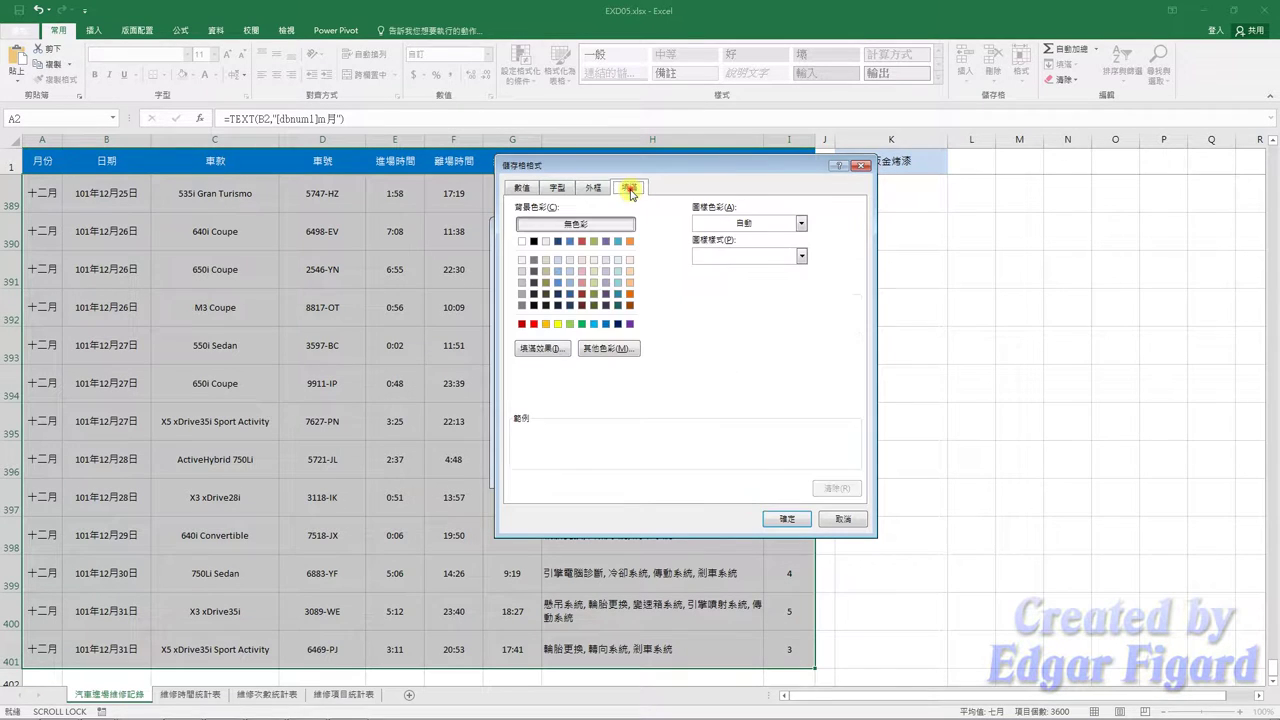
{"action": "left_click", "coordinate": [594, 327]}
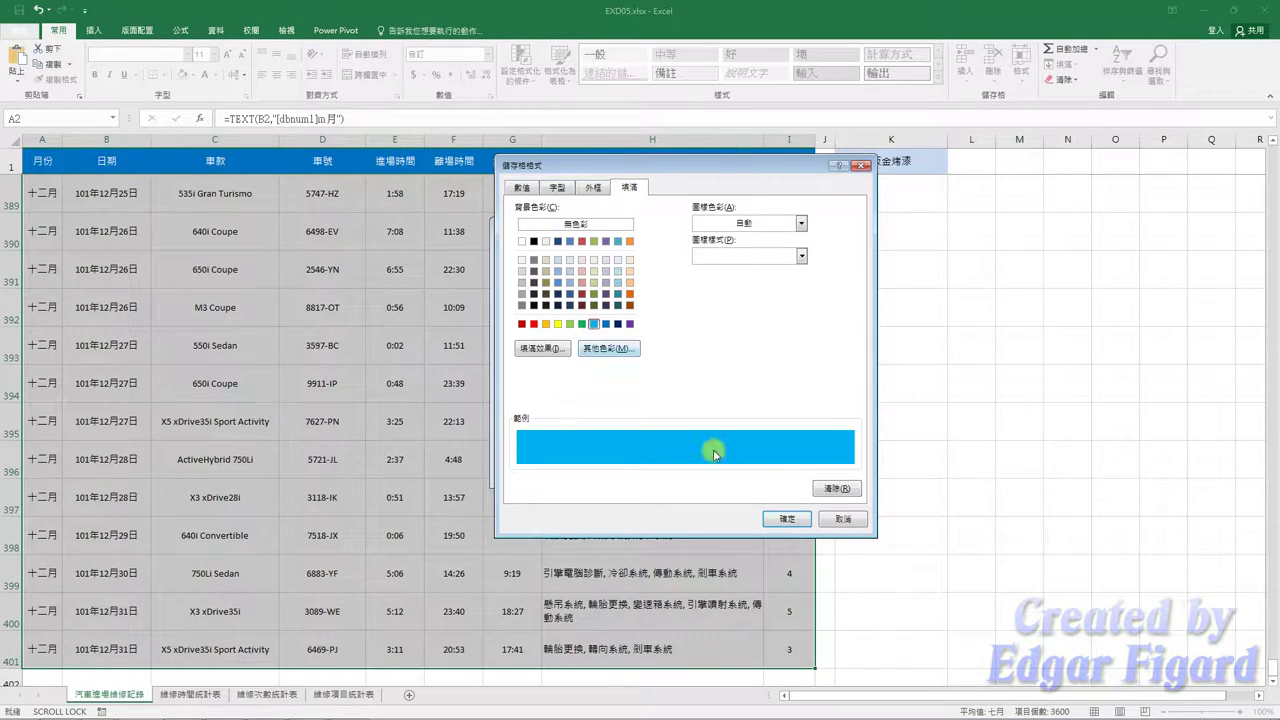
{"action": "left_click", "coordinate": [787, 519]}
Save the new rule, apply it to A2:I401 and deselect the range
{"action": "left_click", "coordinate": [640, 469]}
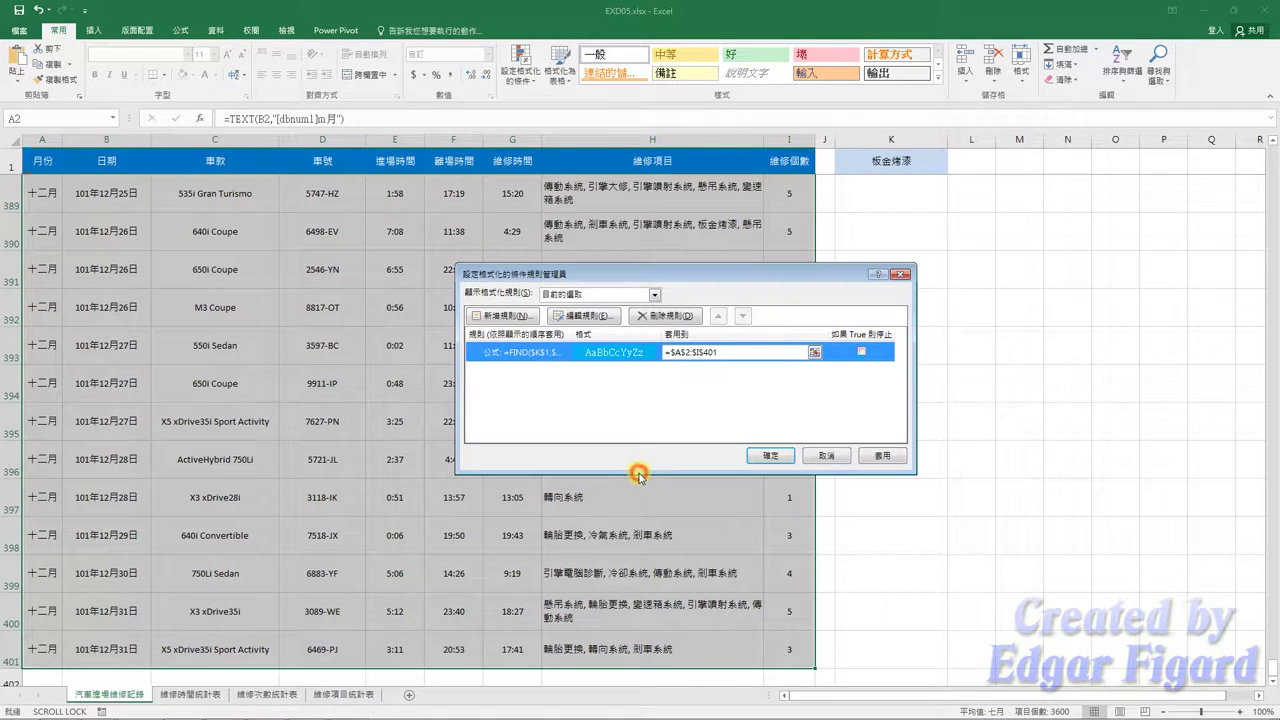
{"action": "left_click", "coordinate": [862, 455]}
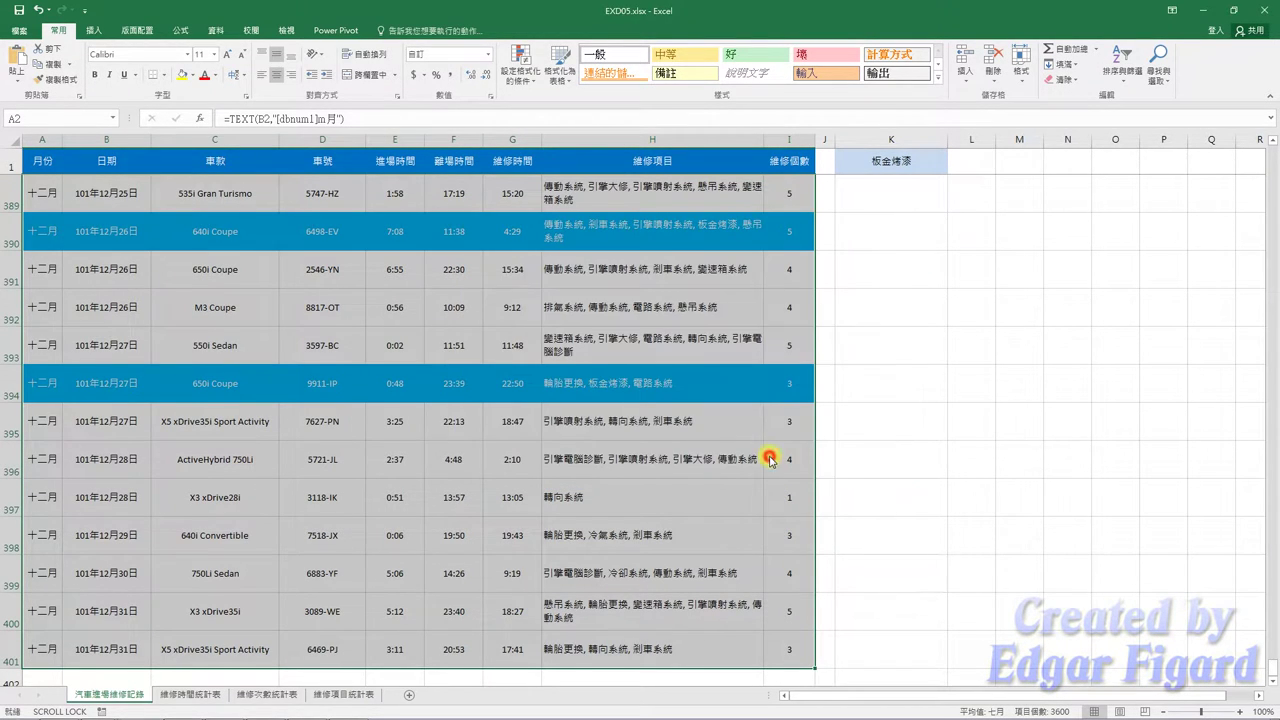
{"action": "left_click", "coordinate": [770, 456]}
{"action": "left_click", "coordinate": [418, 319]}
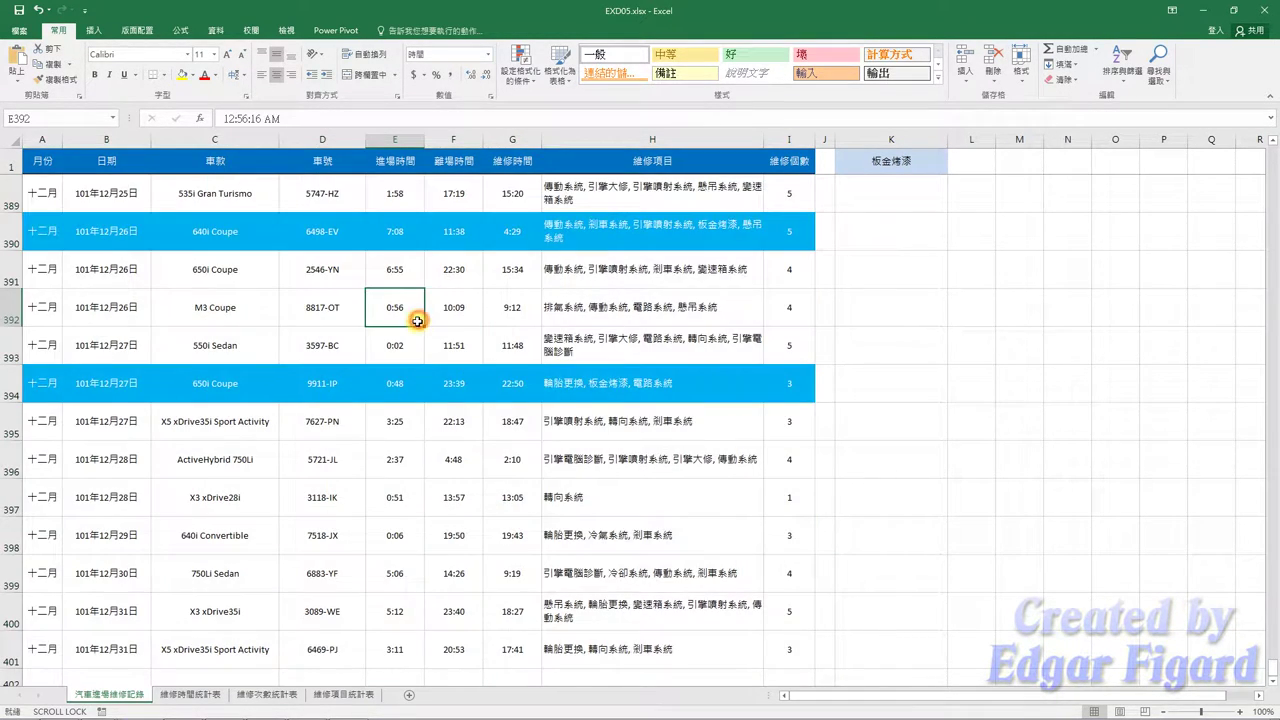
{"action": "scroll", "coordinate": [410, 322], "scroll_direction": "up", "scroll_amount": 4}
Select B8 on the 維修時間統計表 sheet and copy =IFERROR(AVERAGEIFS(維修時間,車款,$A8,月份,TEXT(B$7,"[dbnum1]m月")),"") from 505公式.txt in Notepad
{"action": "left_click", "coordinate": [204, 696]}
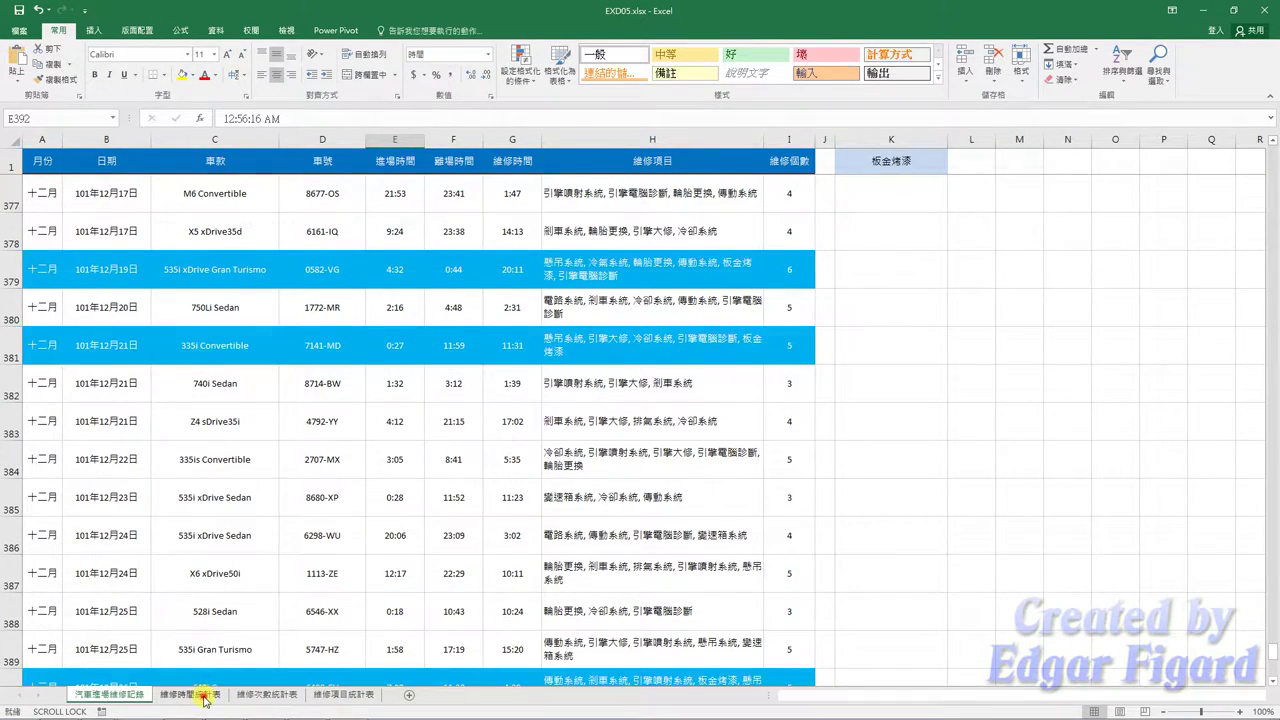
{"action": "left_click", "coordinate": [213, 279]}
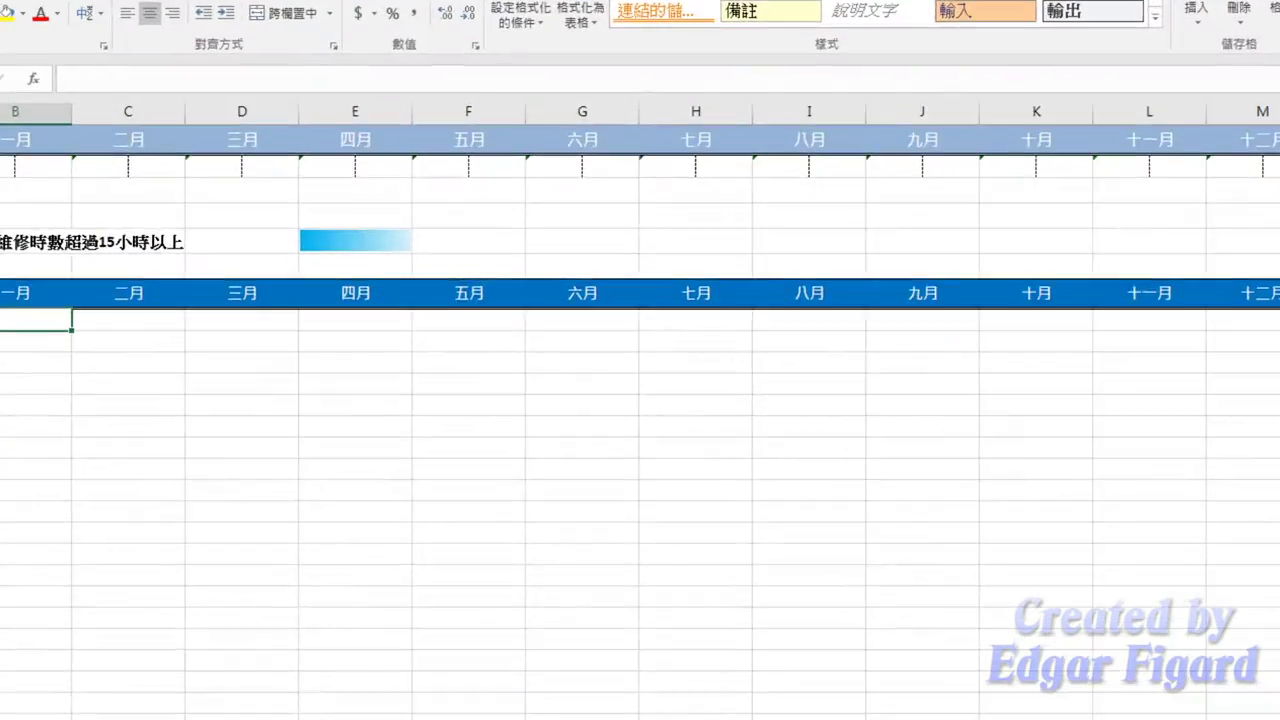
{"action": "left_click", "coordinate": [418, 712]}
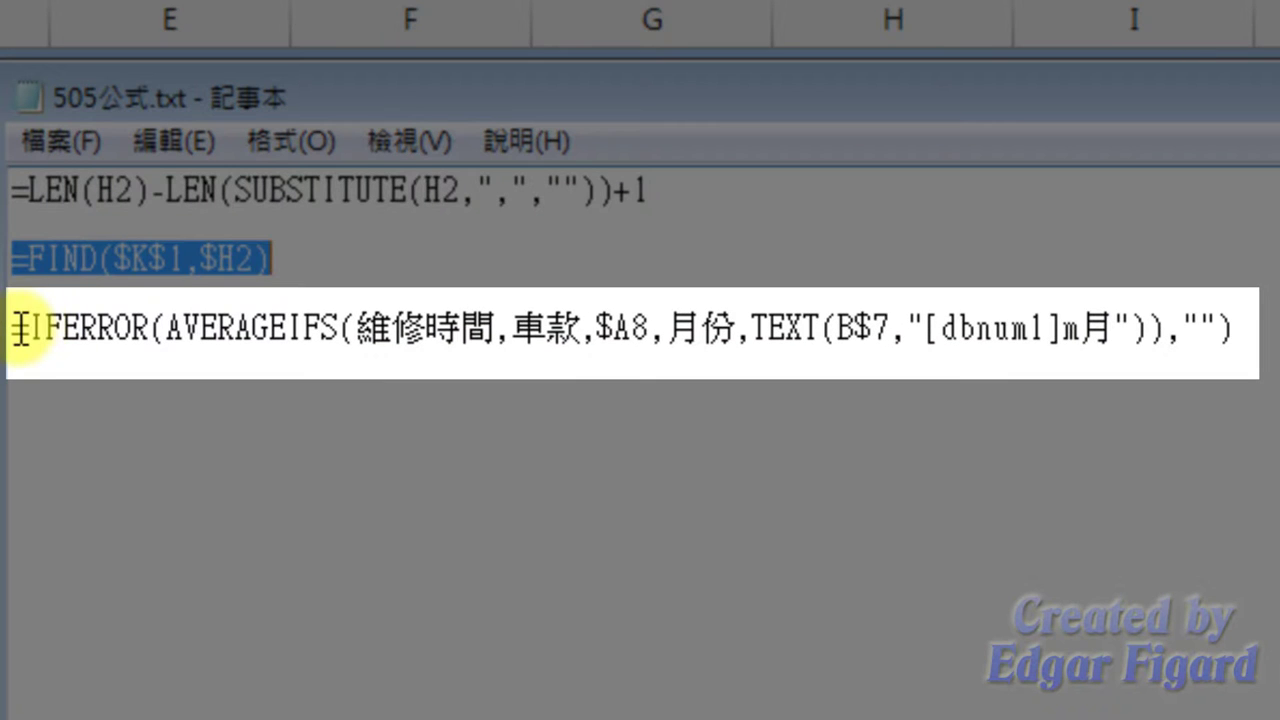
{"action": "left_click_drag", "start_coordinate": [110, 303], "coordinate": [171, 305]}
{"action": "left_click_drag", "start_coordinate": [93, 330], "coordinate": [1263, 340]}
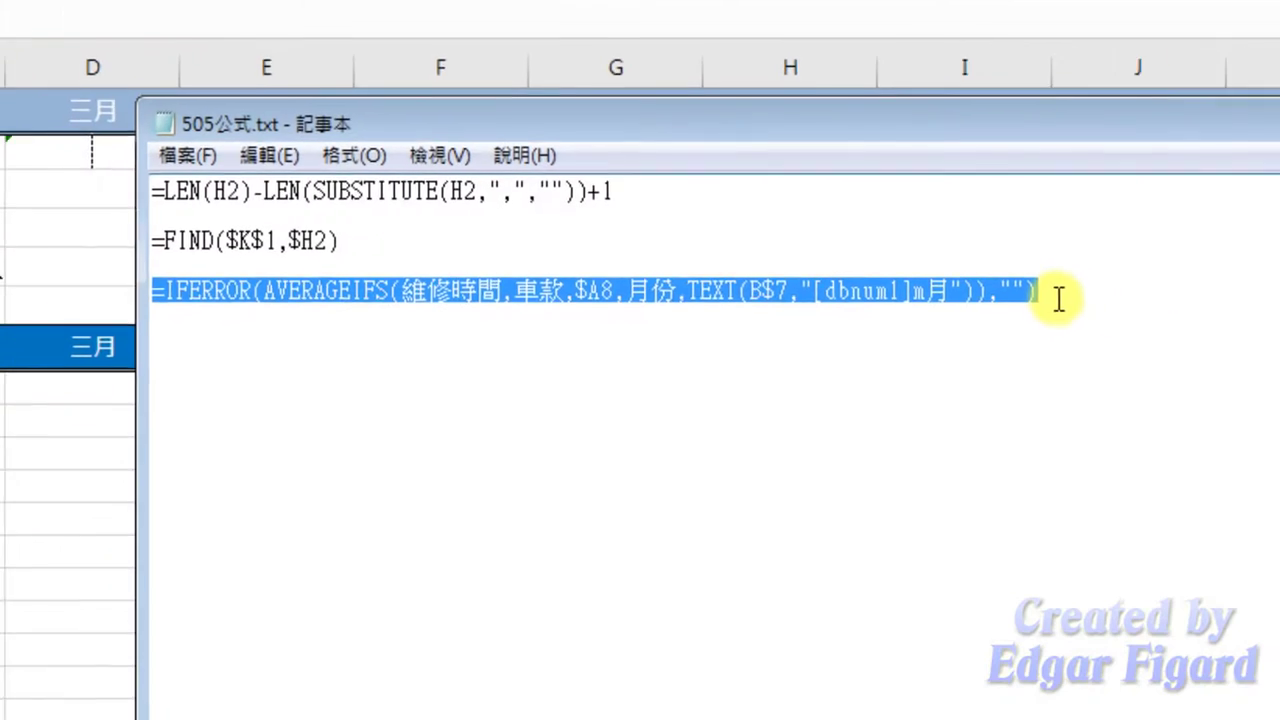
{"action": "key", "text": "ctrl+c"}
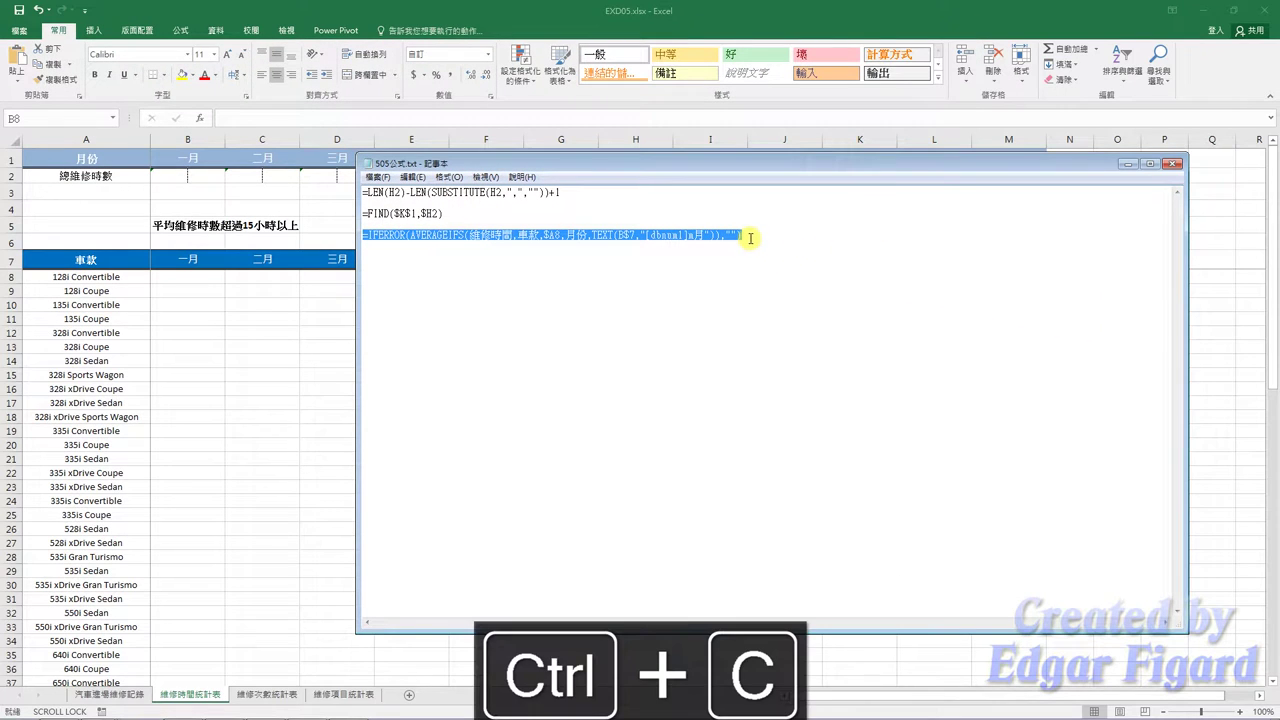
Minimize Notepad and enter the copied IFERROR/AVERAGEIFS formula in cell B8 of the 維修時間統計表 sheet in Excel
{"action": "left_click", "coordinate": [1128, 166]}
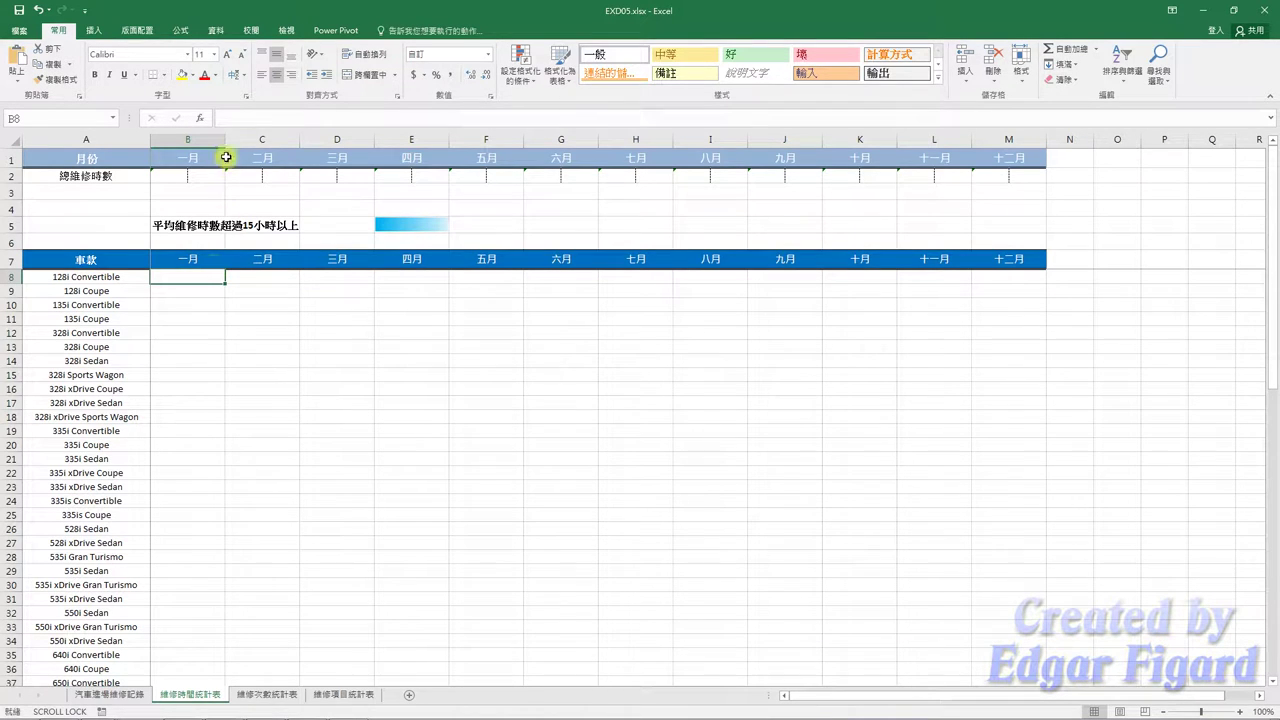
{"action": "left_click", "coordinate": [263, 118]}
{"action": "key", "text": "ctrl+v"}
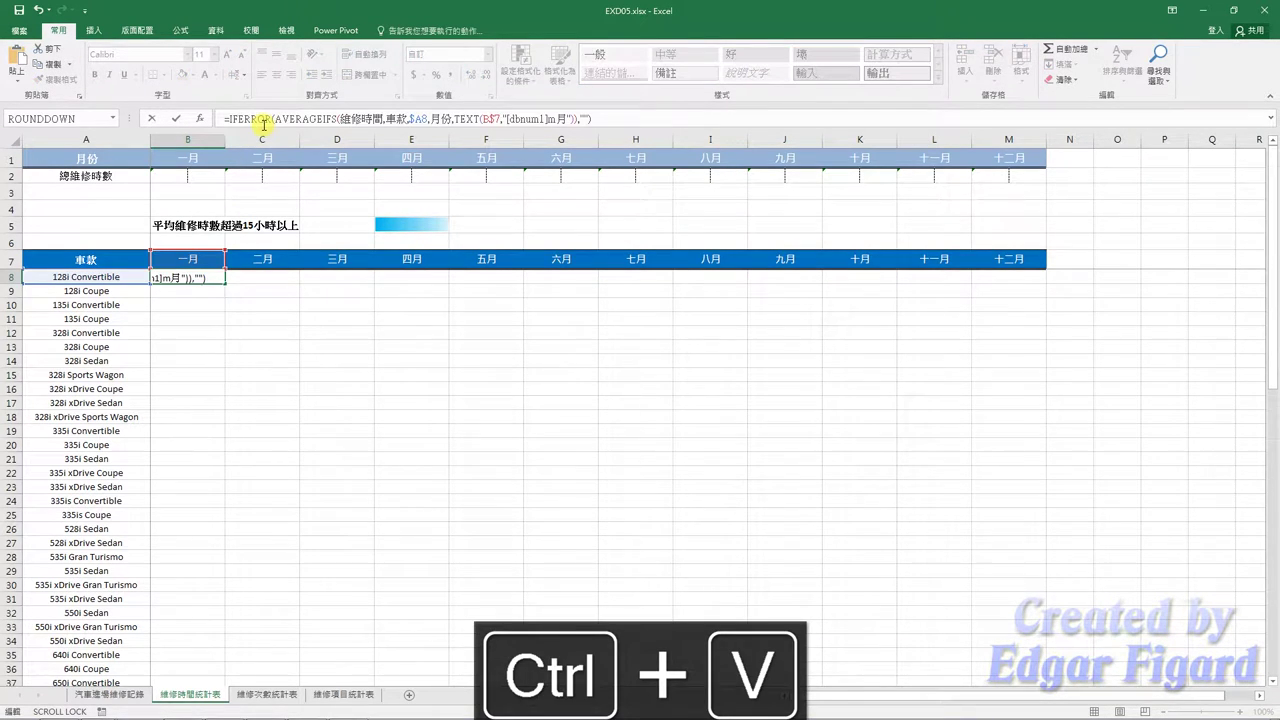
{"action": "key", "text": "Return"}
Fill the B8 formula across to M8 for all twelve months and down through every car model row
{"action": "left_click", "coordinate": [183, 281]}
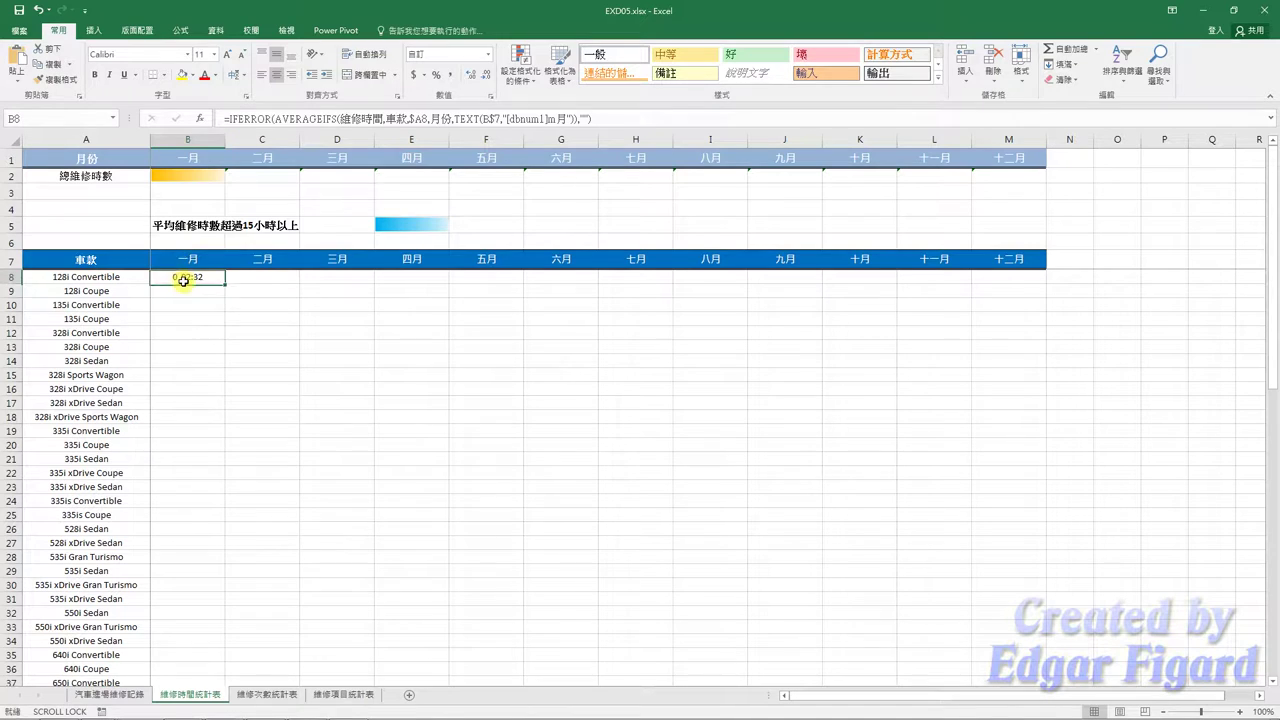
{"action": "left_click_drag", "start_coordinate": [224, 284], "coordinate": [1044, 284]}
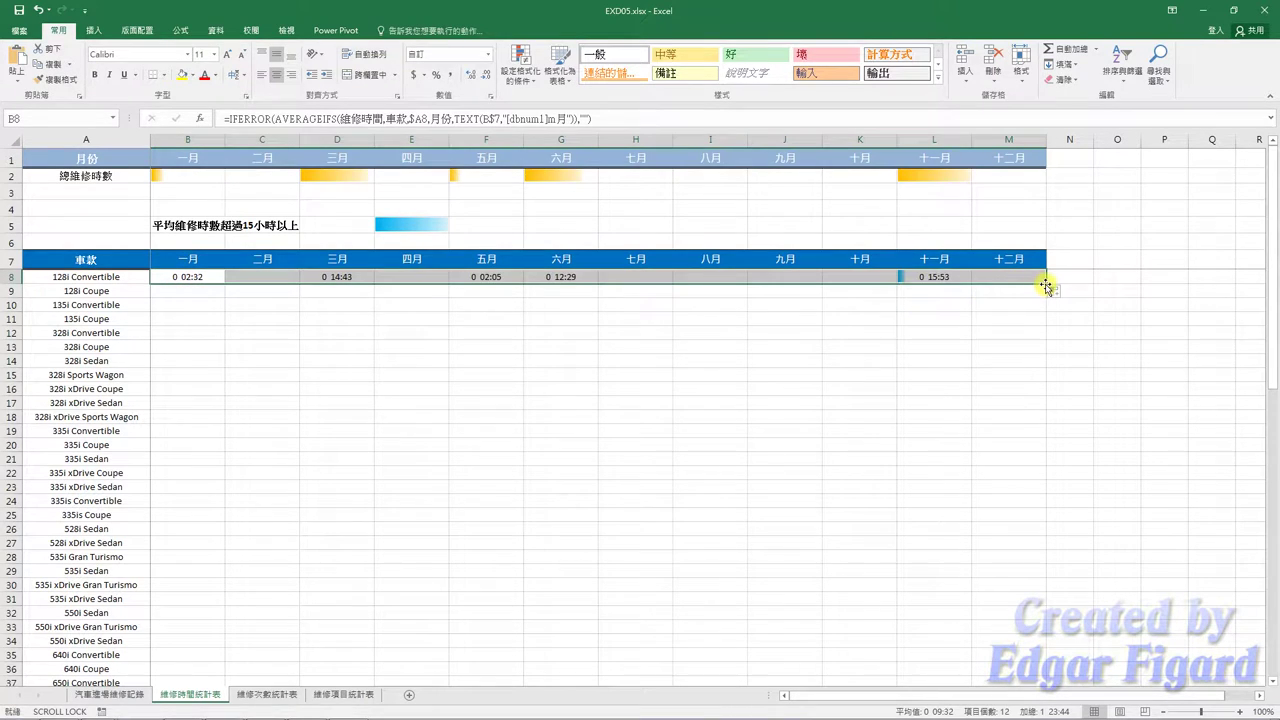
{"action": "double_click", "coordinate": [1044, 284]}
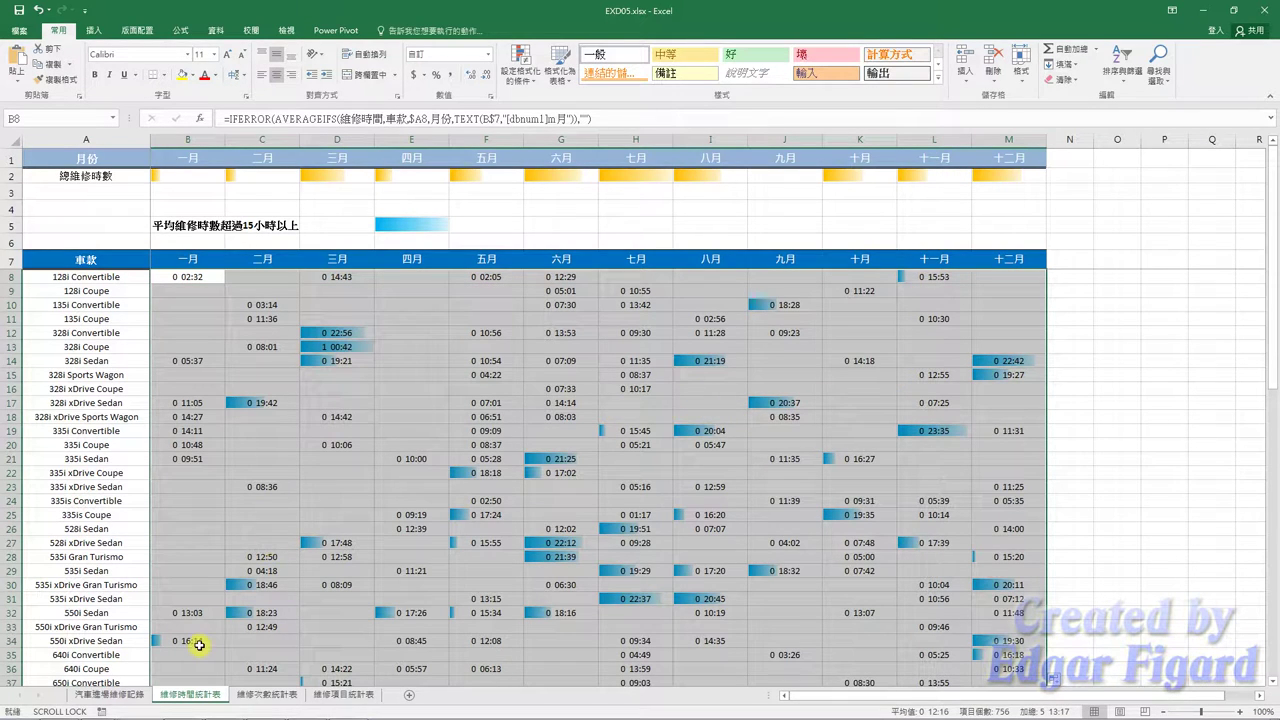
Group all sheets from 汽車進場維修記錄 to 維修項目統計表 and open their Page Setup settings
{"action": "left_click", "coordinate": [128, 698]}
{"action": "left_click", "coordinate": [345, 694], "text": "shift"}
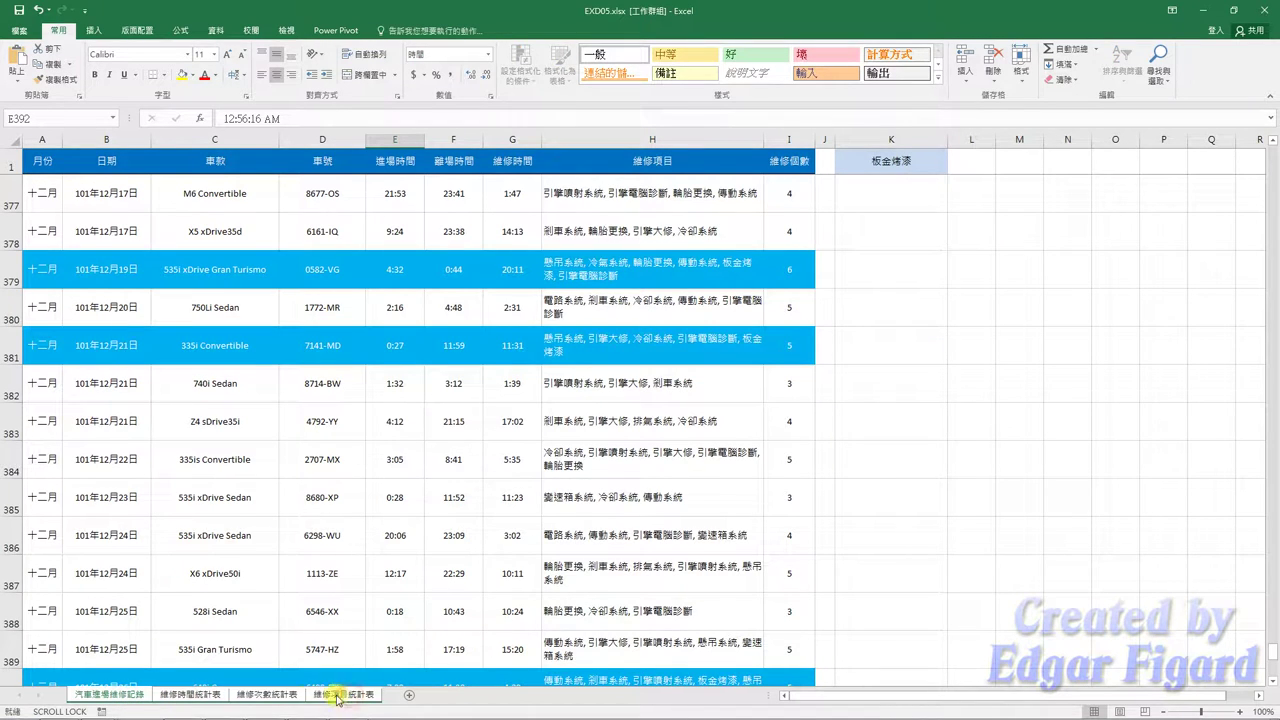
{"action": "left_click", "coordinate": [136, 30]}
{"action": "left_click", "coordinate": [298, 96]}
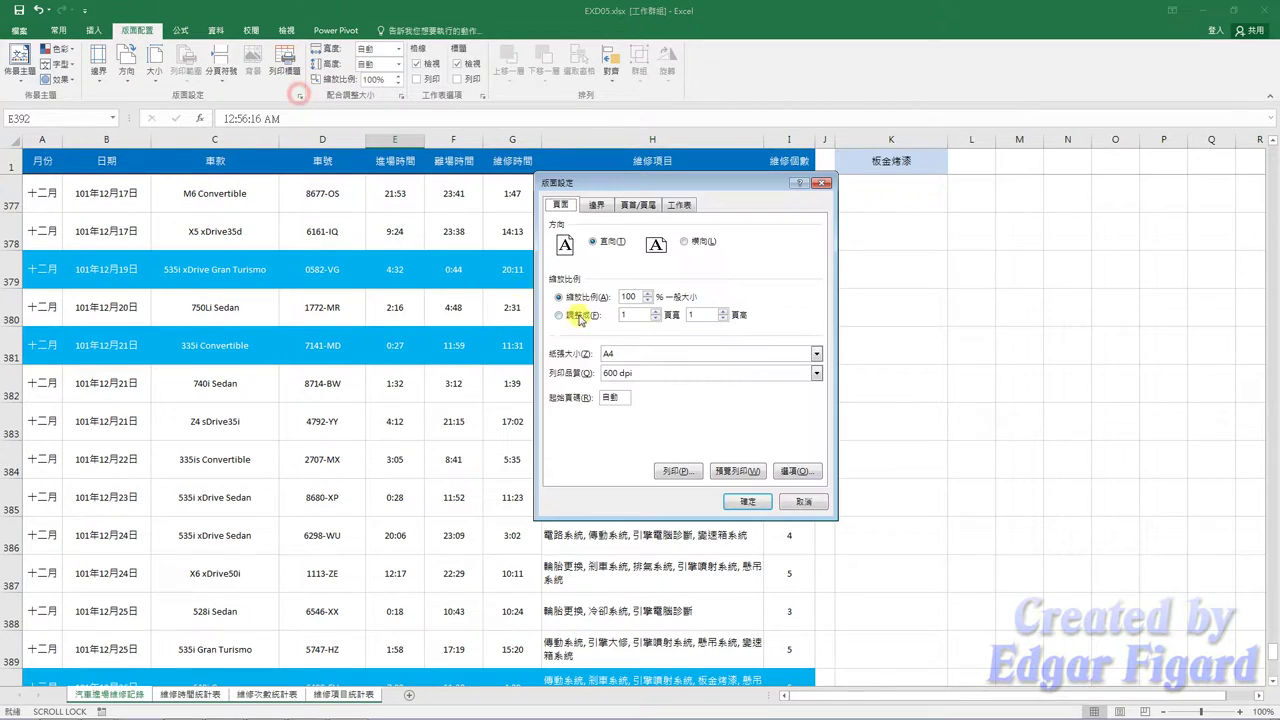
Set the left and right page margins to 1.4 and center the printout horizontally on the page
{"action": "left_click", "coordinate": [596, 204]}
{"action": "left_click", "coordinate": [603, 312]}
{"action": "double_click", "coordinate": [603, 312]}
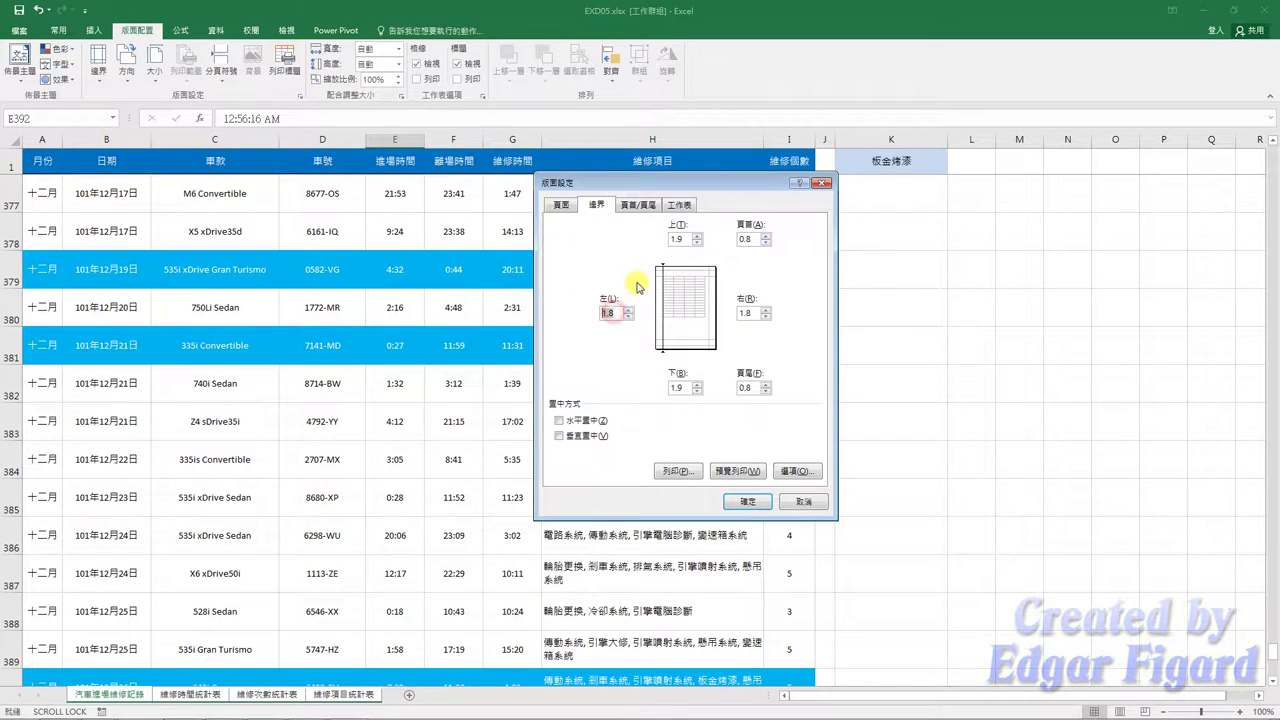
{"action": "double_click", "coordinate": [745, 313]}
{"action": "left_click", "coordinate": [592, 422]}
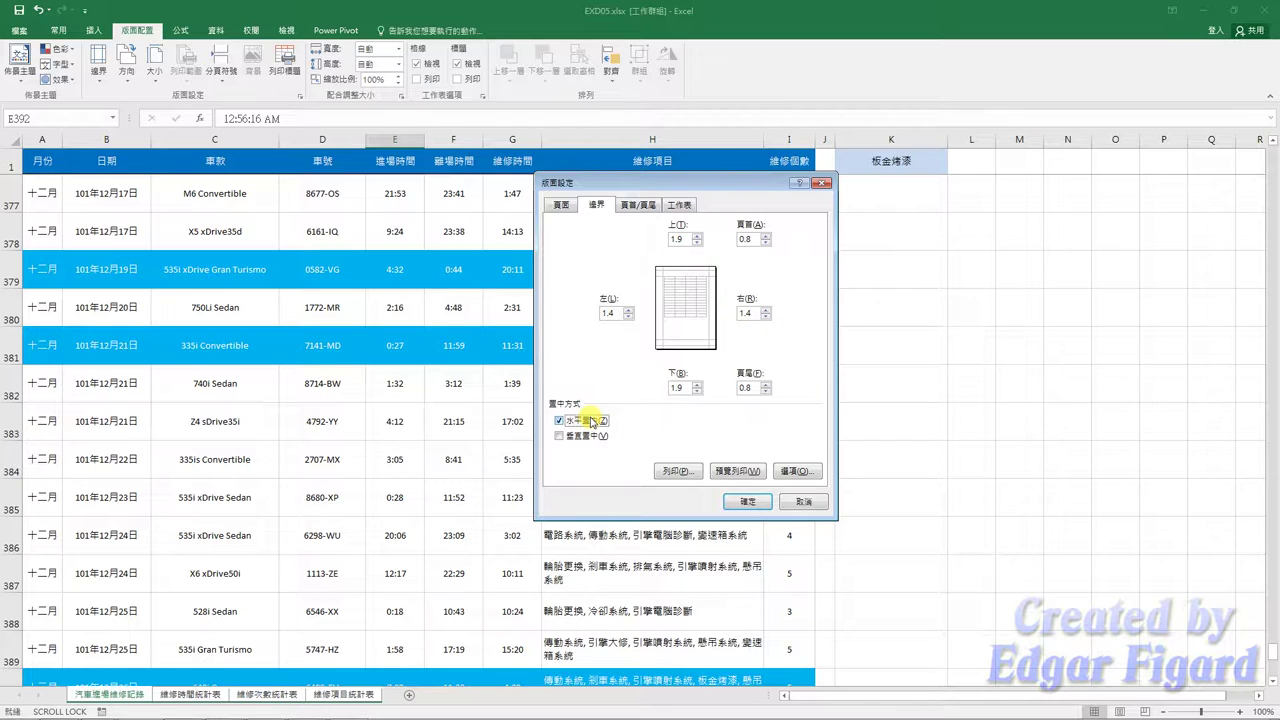
Enable different odd and even pages and insert the sheet name in the right section of the odd-page header
{"action": "left_click", "coordinate": [645, 205]}
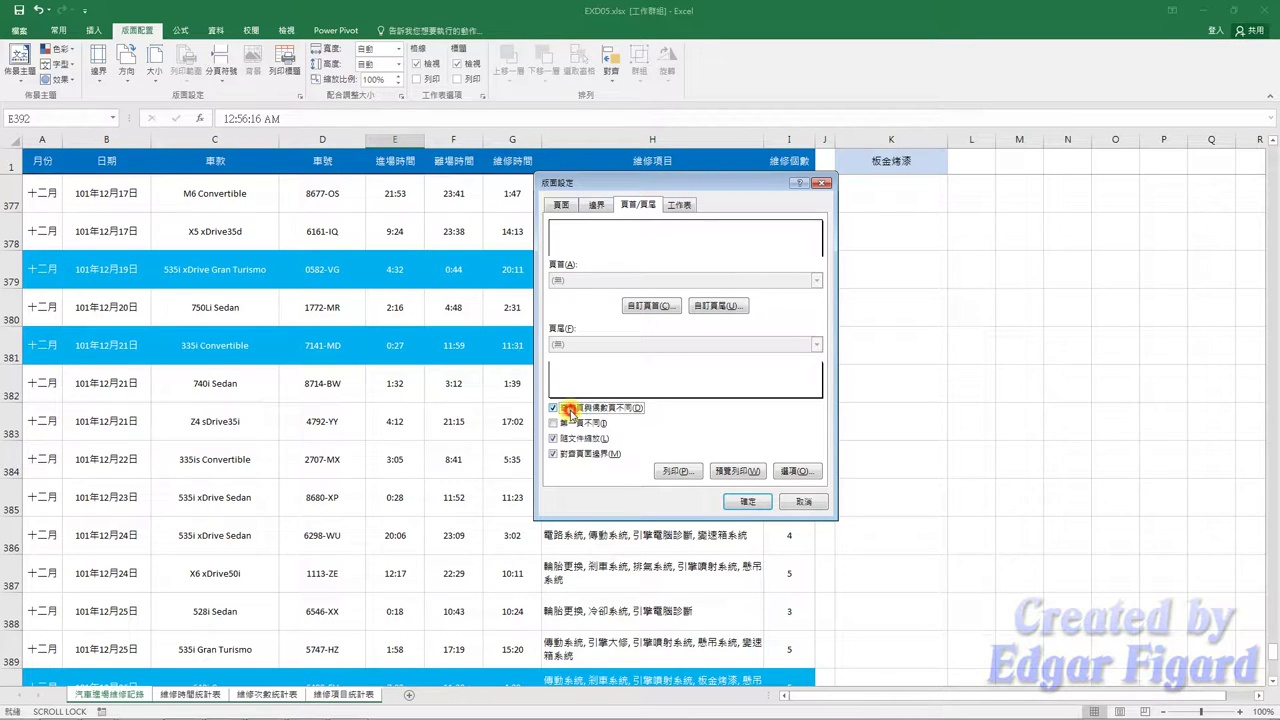
{"action": "left_click", "coordinate": [638, 305]}
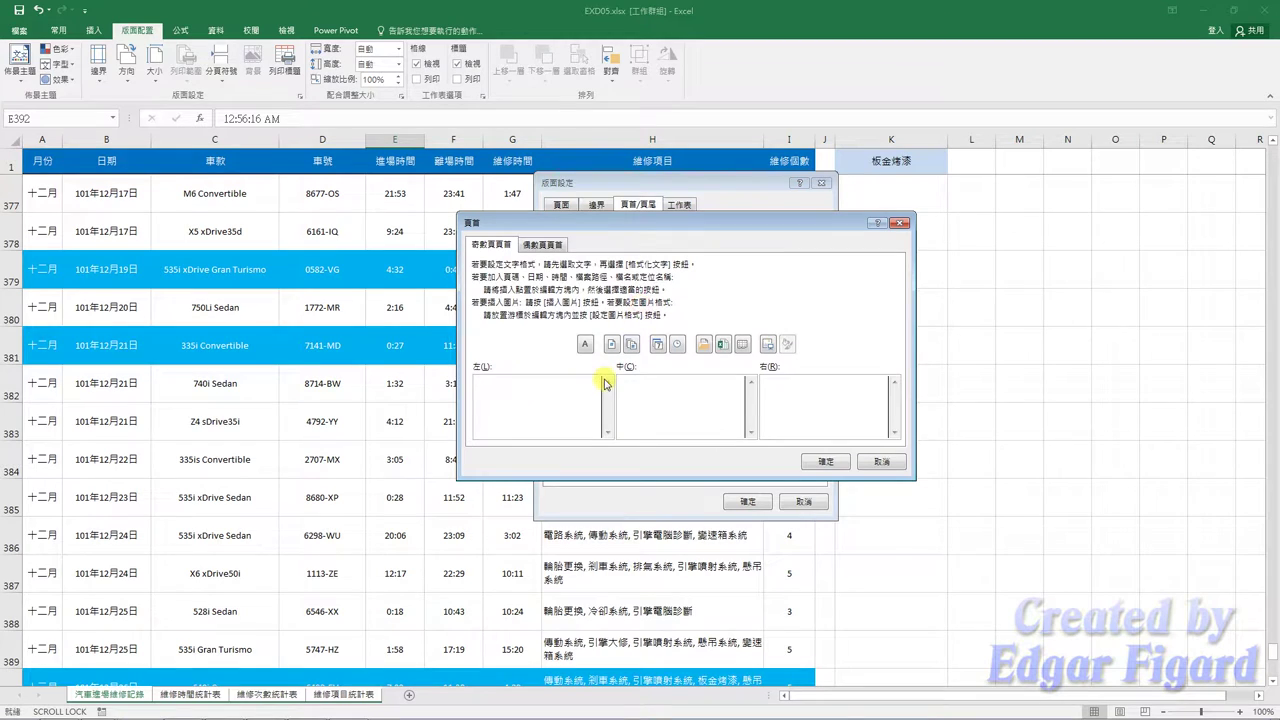
{"action": "left_click", "coordinate": [784, 400]}
{"action": "left_click", "coordinate": [741, 345]}
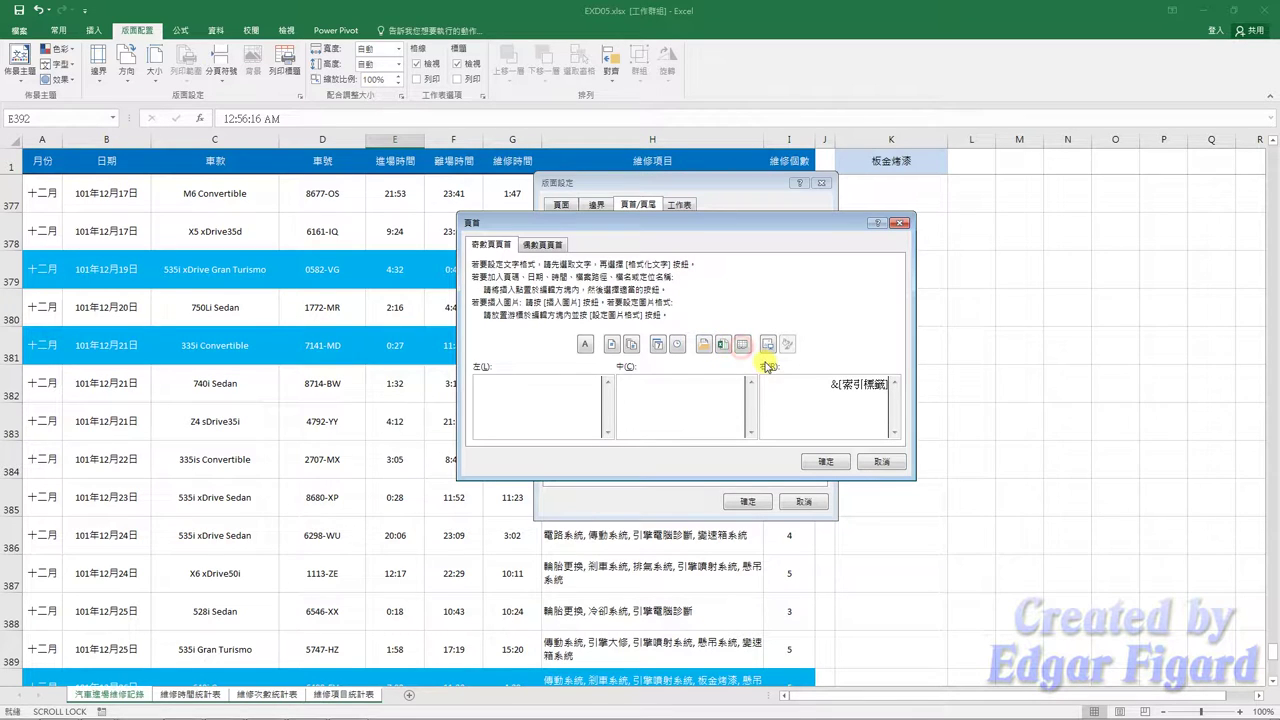
Insert the sheet name in the left section of the even-page header and save the custom header
{"action": "left_click", "coordinate": [546, 245]}
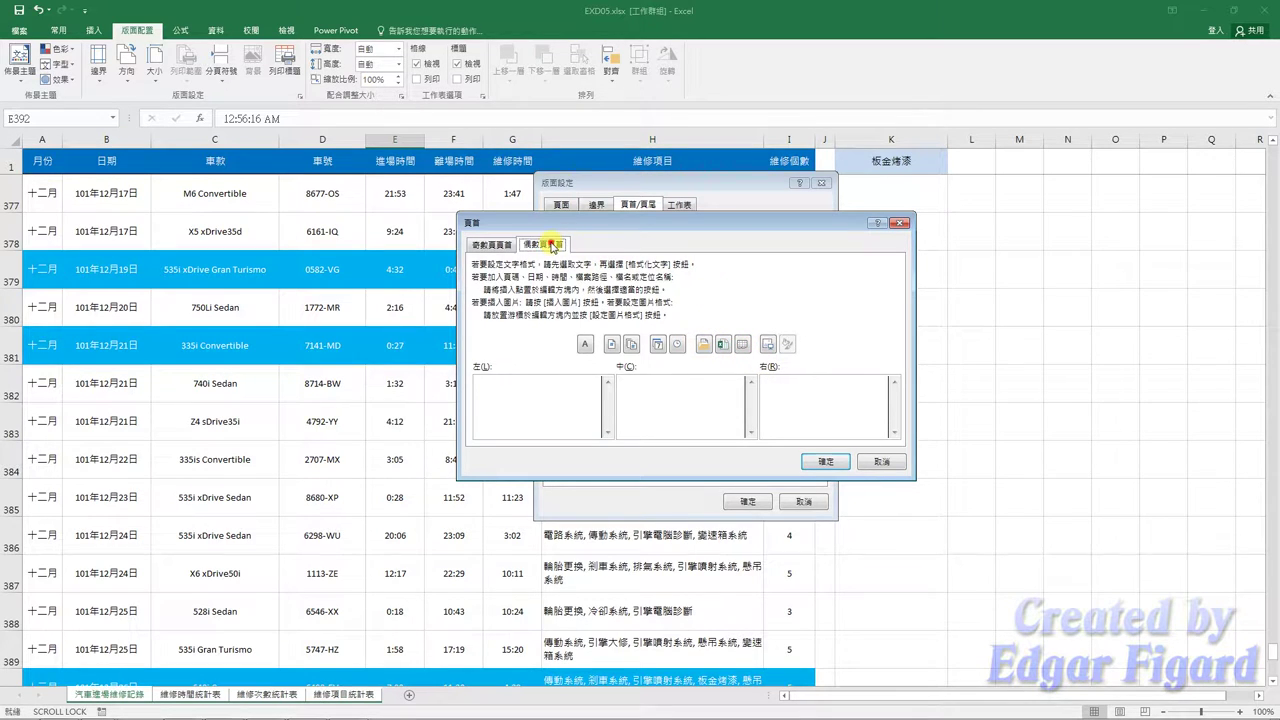
{"action": "left_click", "coordinate": [540, 382]}
{"action": "left_click", "coordinate": [741, 344]}
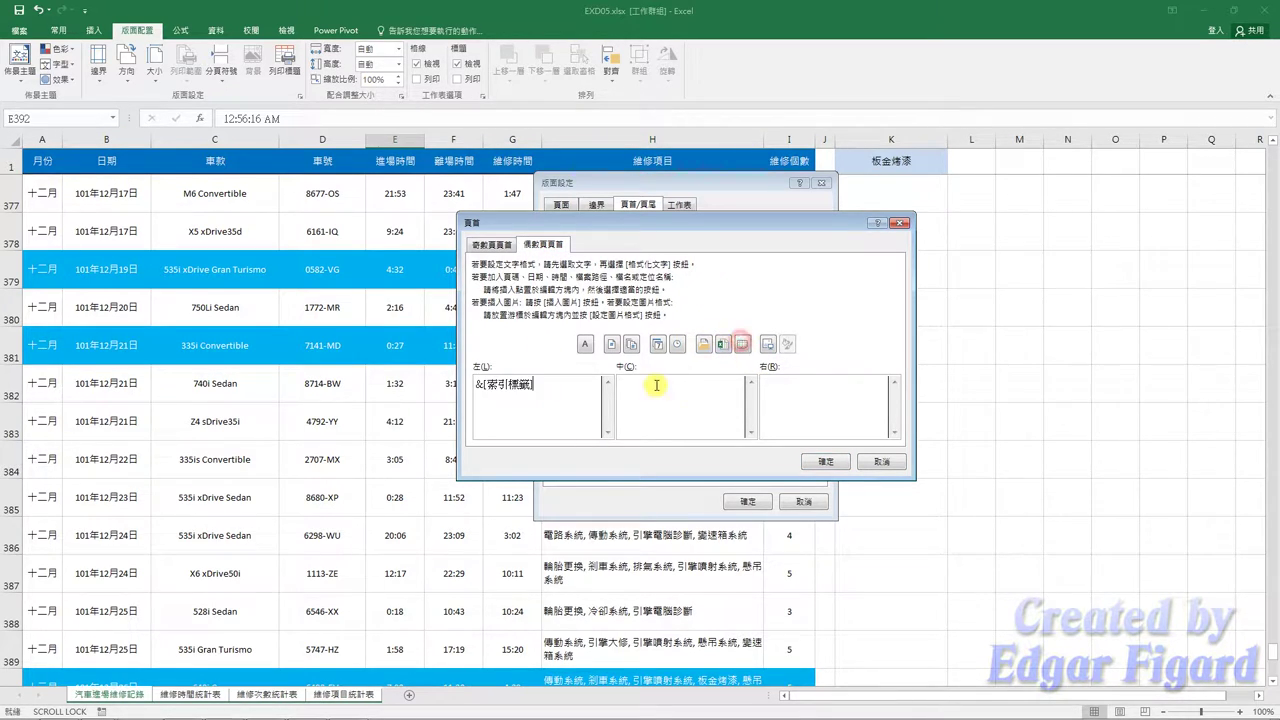
{"action": "left_click", "coordinate": [818, 462]}
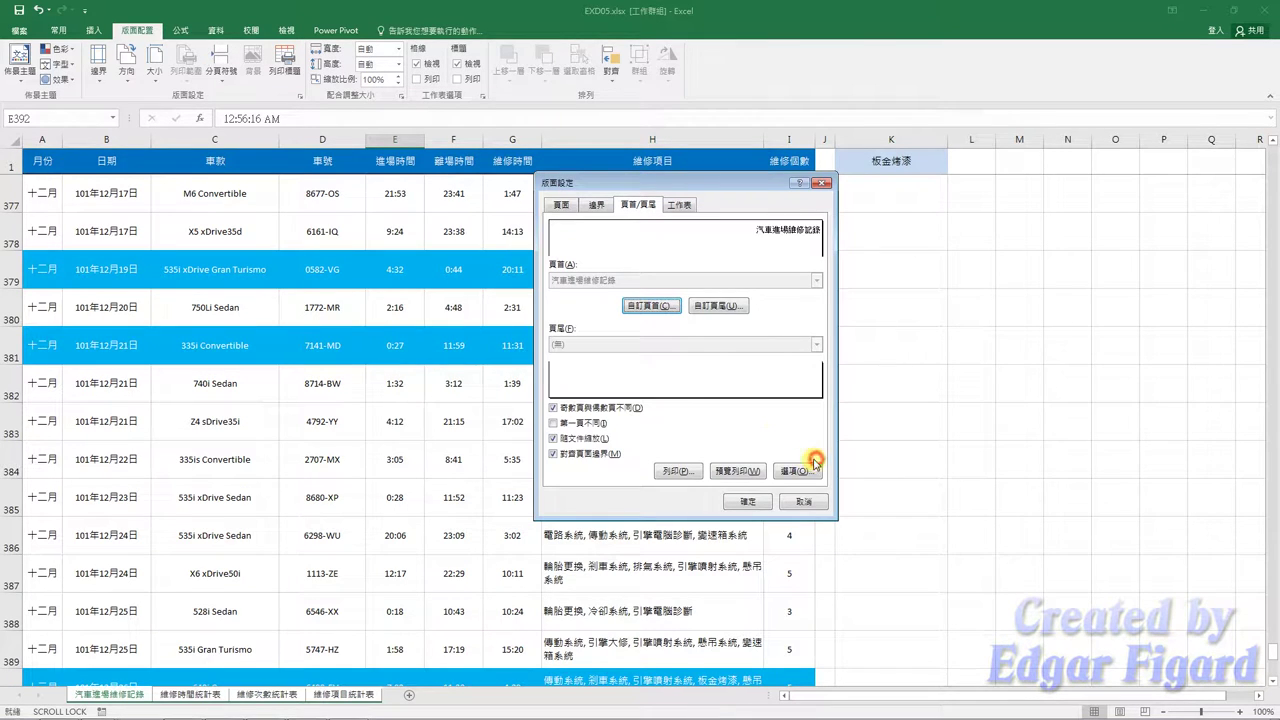
Insert the page number, a slash and the total pages in the center section of the odd-page footer
{"action": "left_click", "coordinate": [706, 303]}
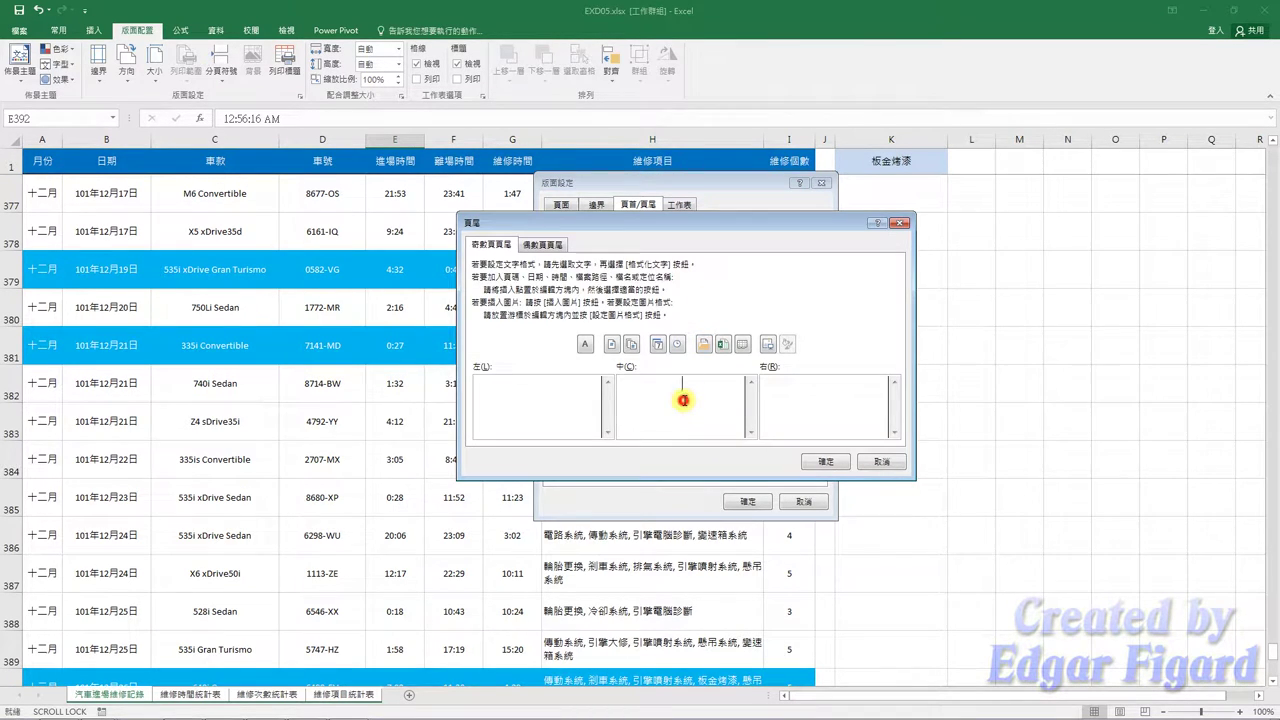
{"action": "left_click", "coordinate": [611, 344]}
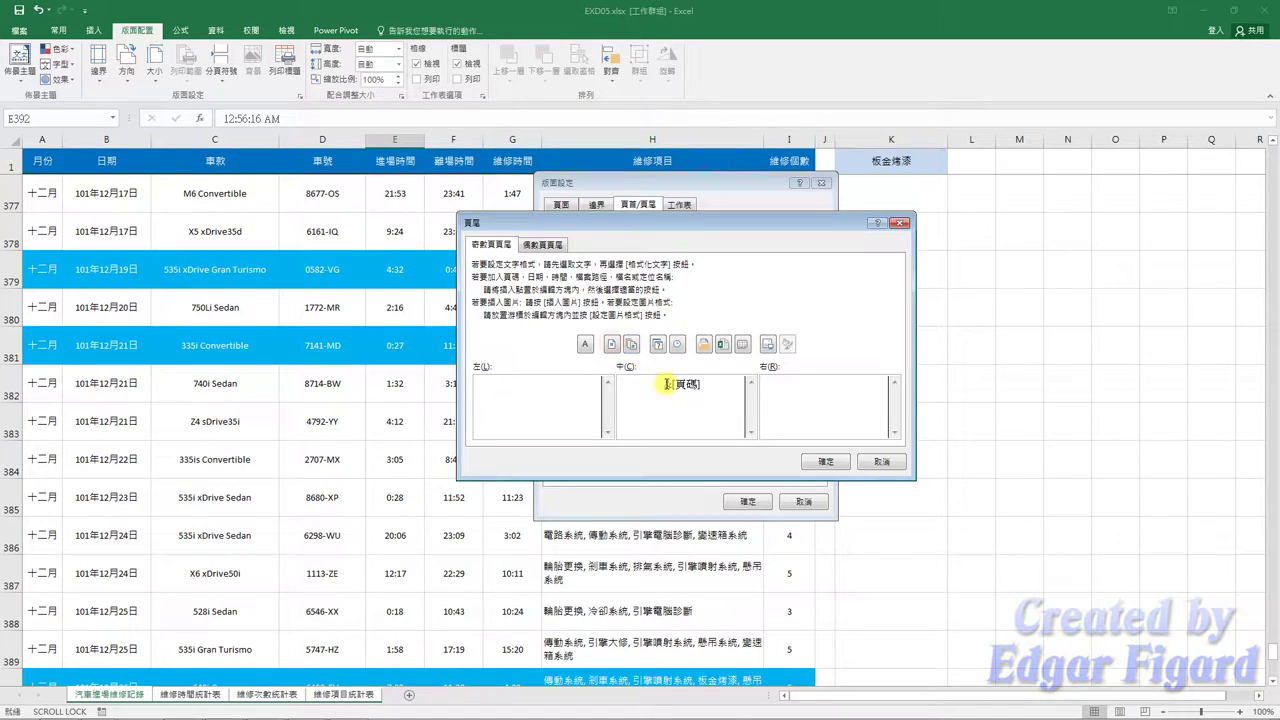
{"action": "type", "text": "/"}
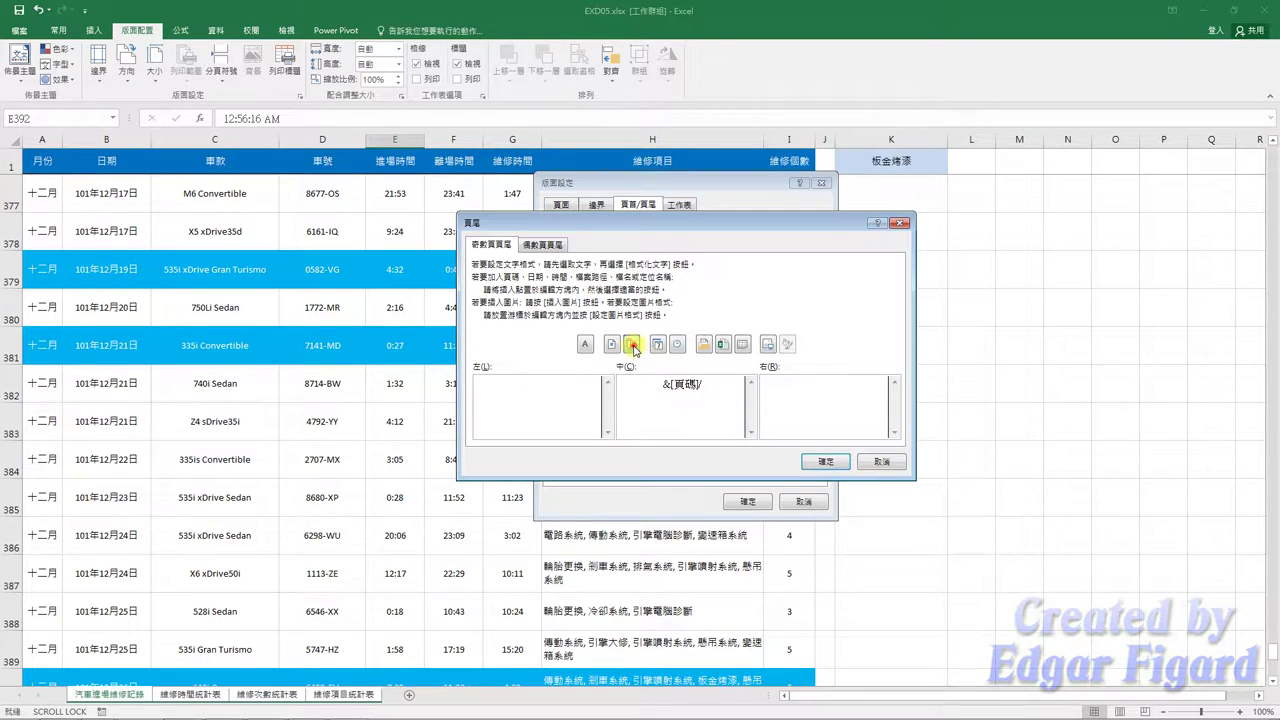
{"action": "left_click", "coordinate": [633, 345]}
Add &[頁碼]/&[總頁數] to the center section of the even-page footer and save the custom footer
{"action": "left_click", "coordinate": [552, 243]}
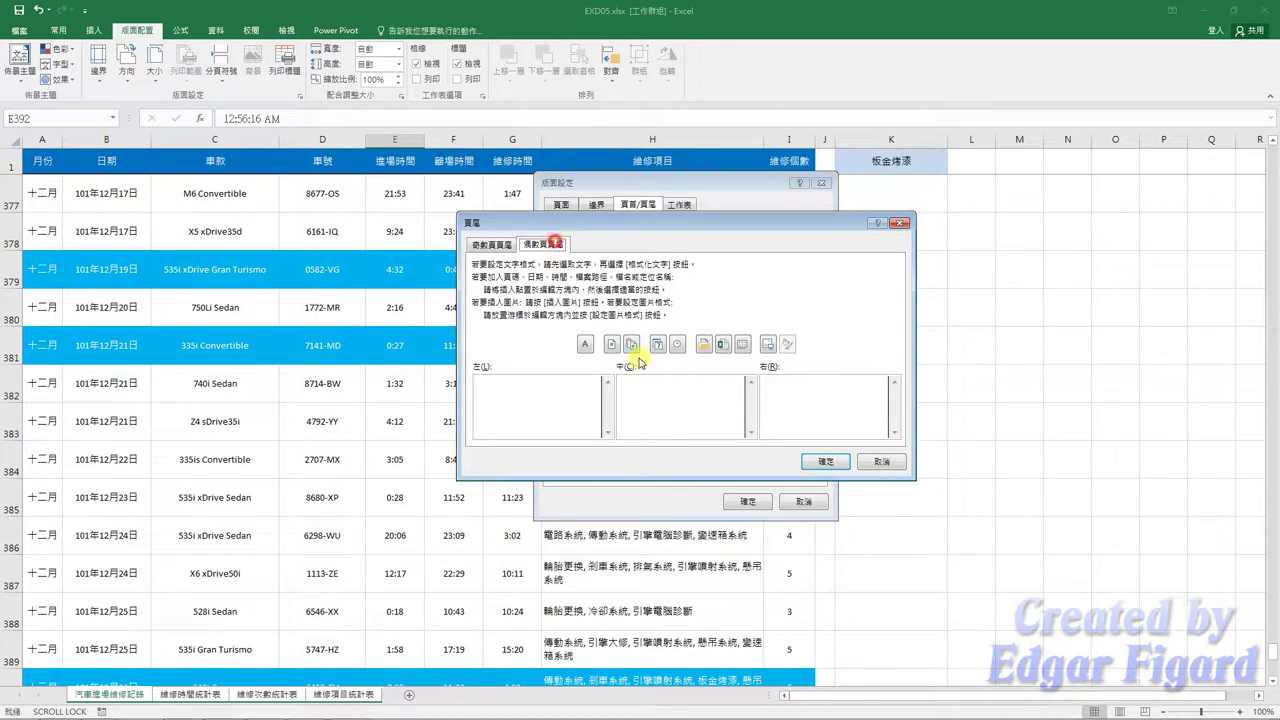
{"action": "left_click", "coordinate": [654, 390]}
{"action": "left_click", "coordinate": [611, 344]}
{"action": "type", "text": "/"}
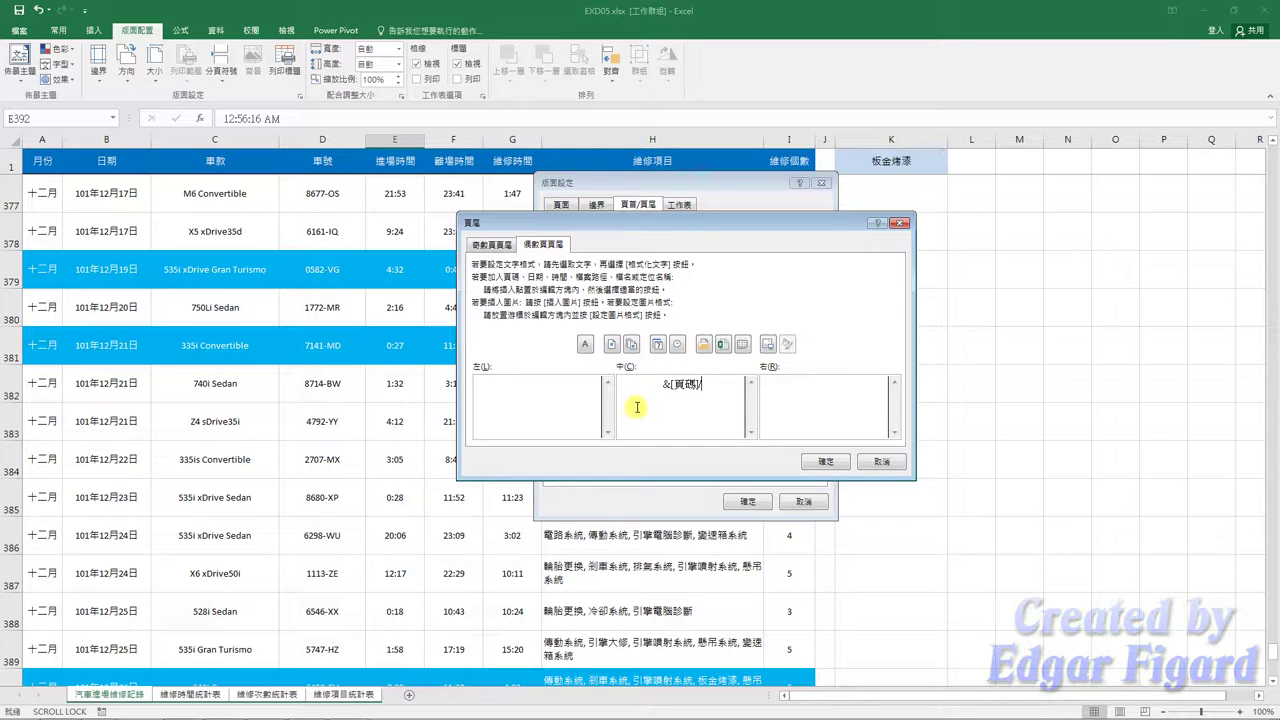
{"action": "left_click", "coordinate": [632, 345]}
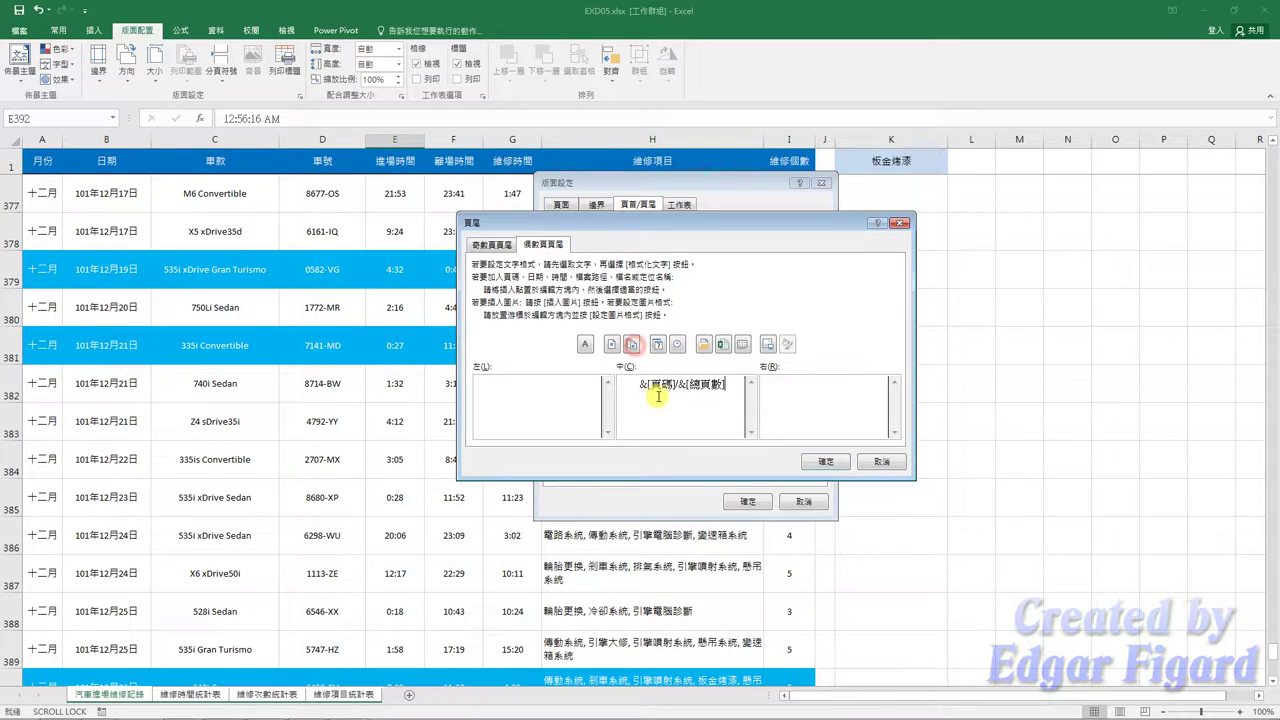
{"action": "left_click", "coordinate": [825, 462]}
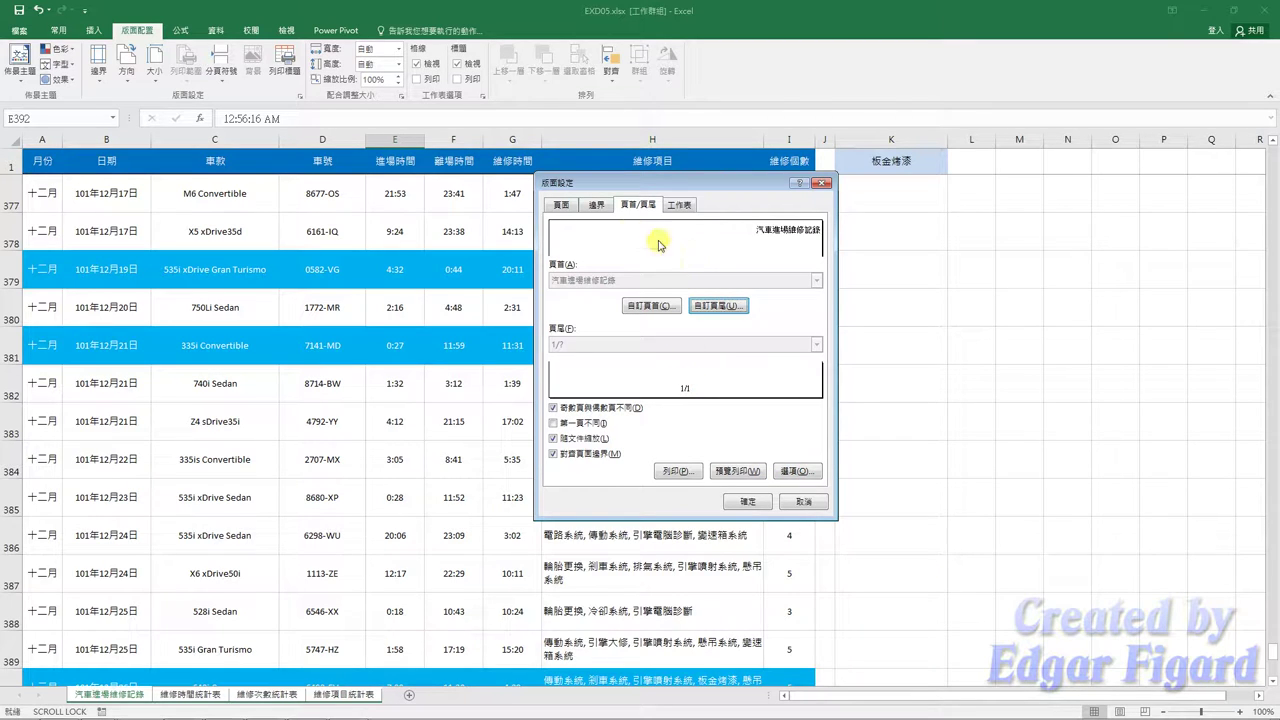
Scale the grouped sheets to fit 1 page wide by 1 page tall and apply the page setup
{"action": "left_click", "coordinate": [565, 205]}
{"action": "left_click", "coordinate": [560, 315]}
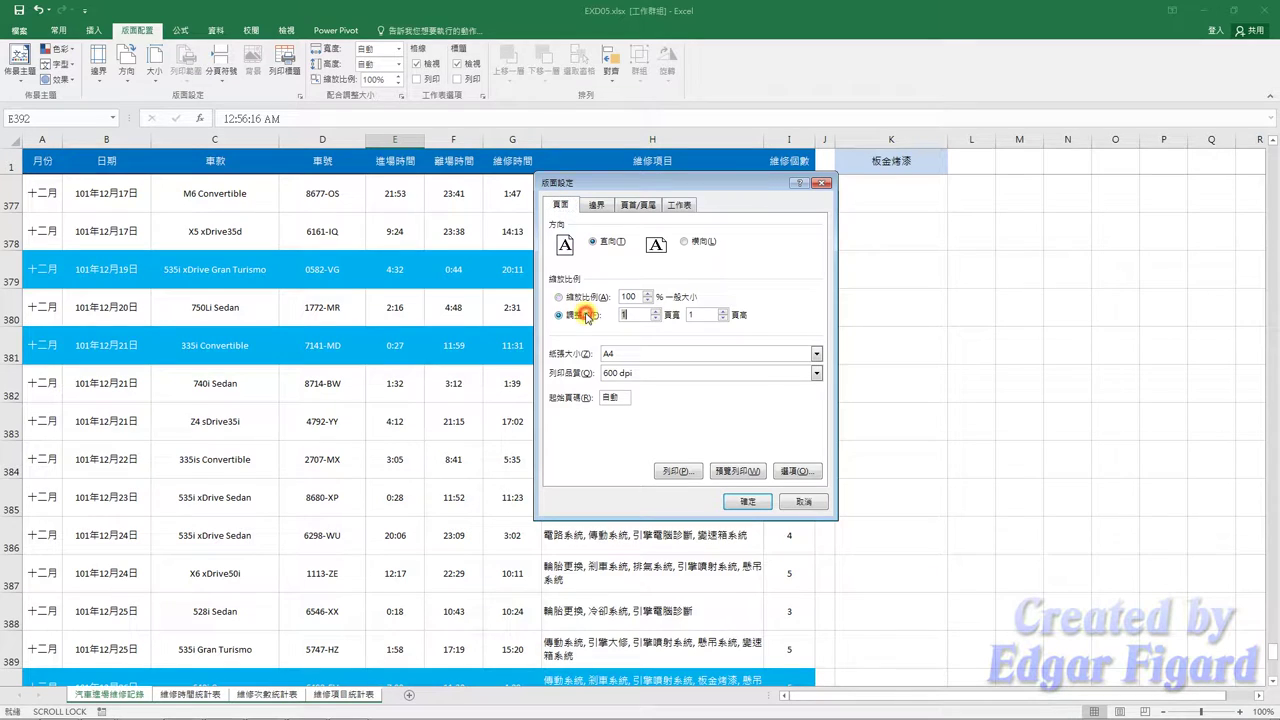
{"action": "left_click", "coordinate": [747, 502]}
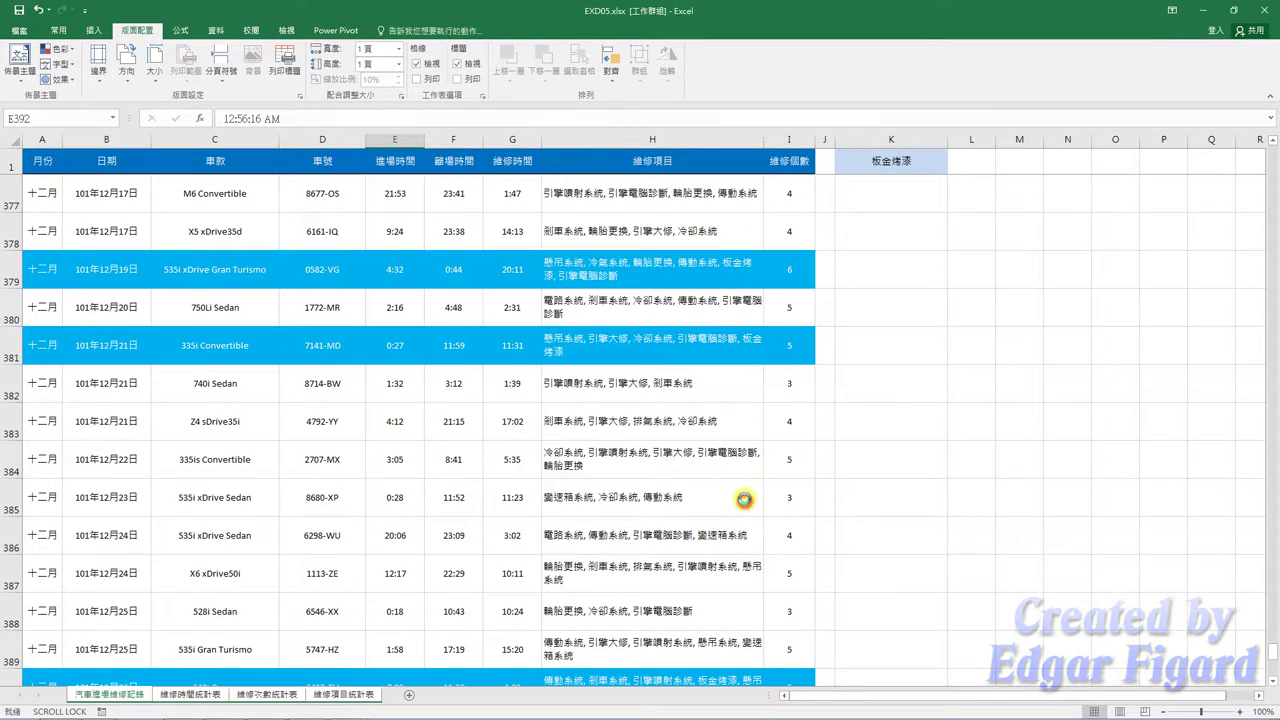
Ungroup the sheets and set the 汽車進場維修記錄 sheet's scaling to 1 page wide by 20 pages tall
{"action": "left_click", "coordinate": [343, 697]}
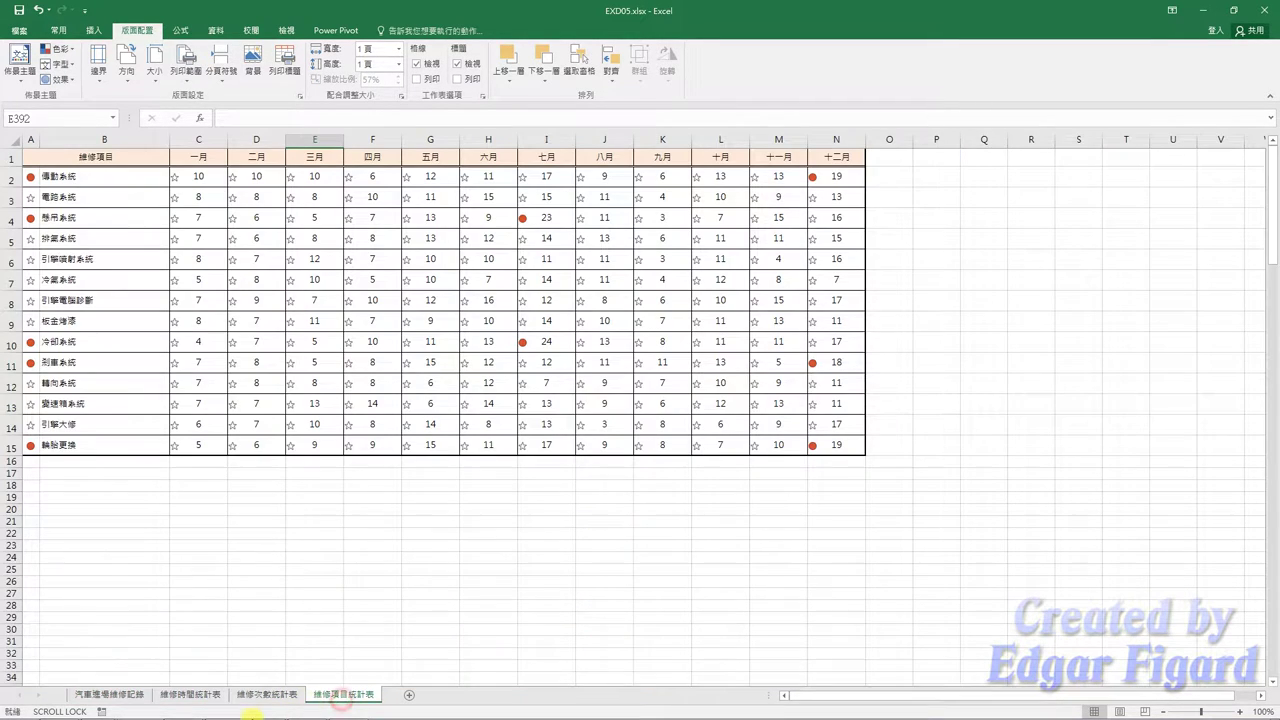
{"action": "left_click", "coordinate": [138, 695]}
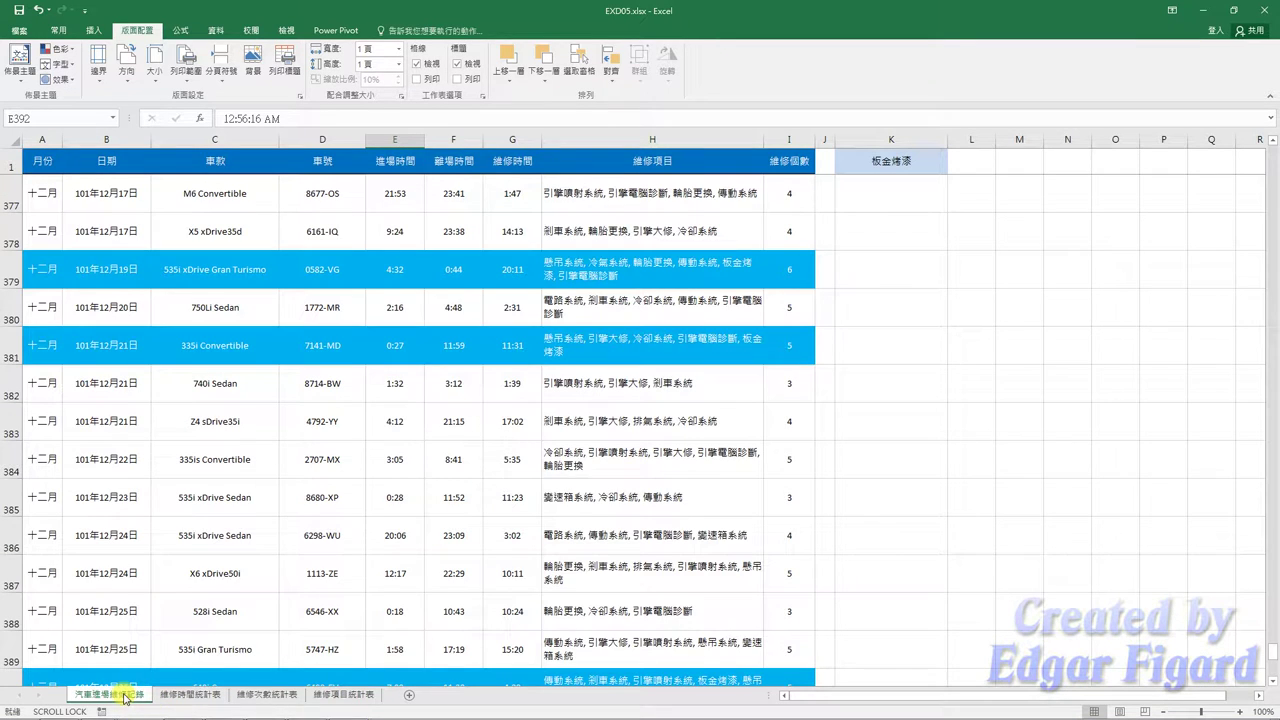
{"action": "left_click", "coordinate": [299, 96]}
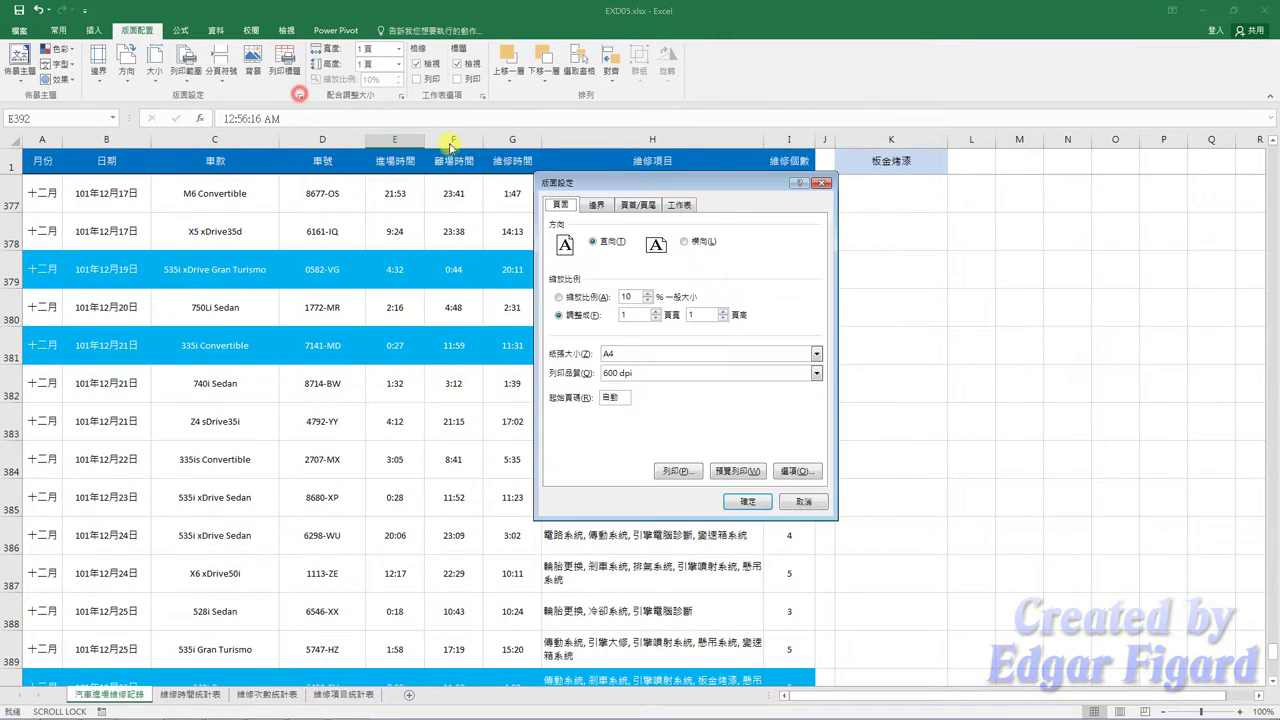
{"action": "double_click", "coordinate": [689, 315]}
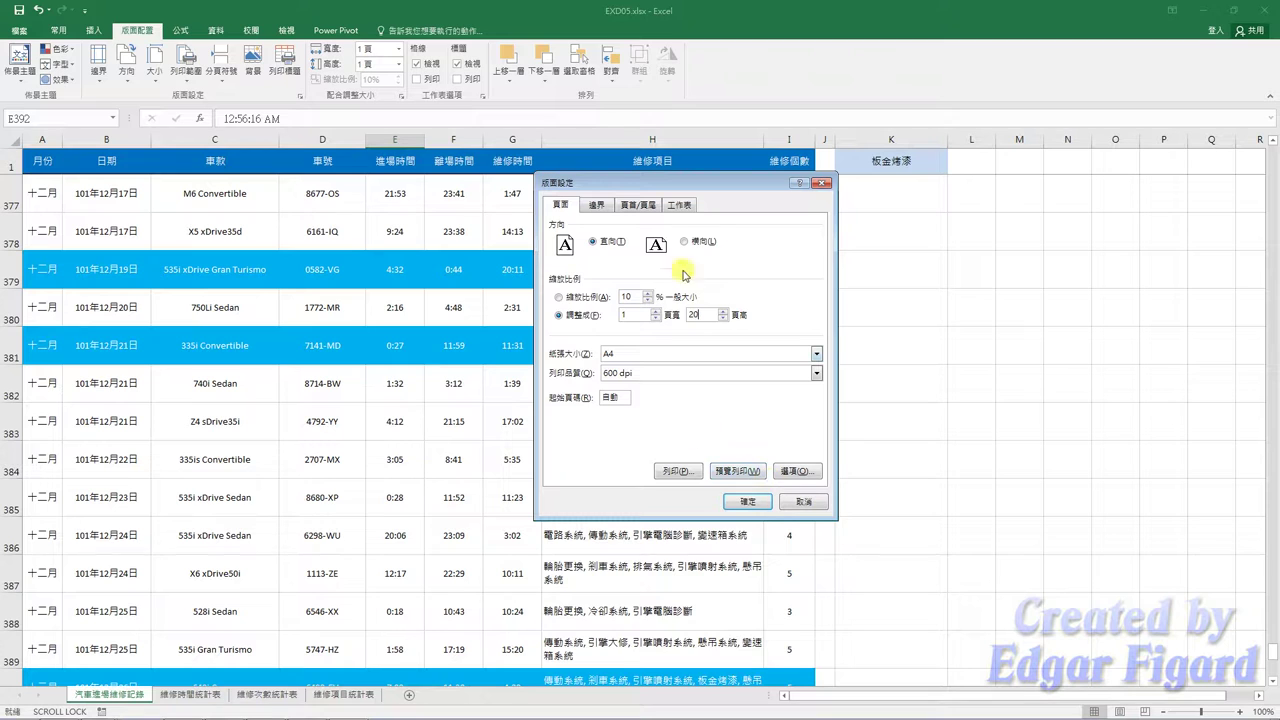
Set the print area of the 汽車進場維修記錄 sheet to $A$1:$I$401
{"action": "left_click", "coordinate": [681, 205]}
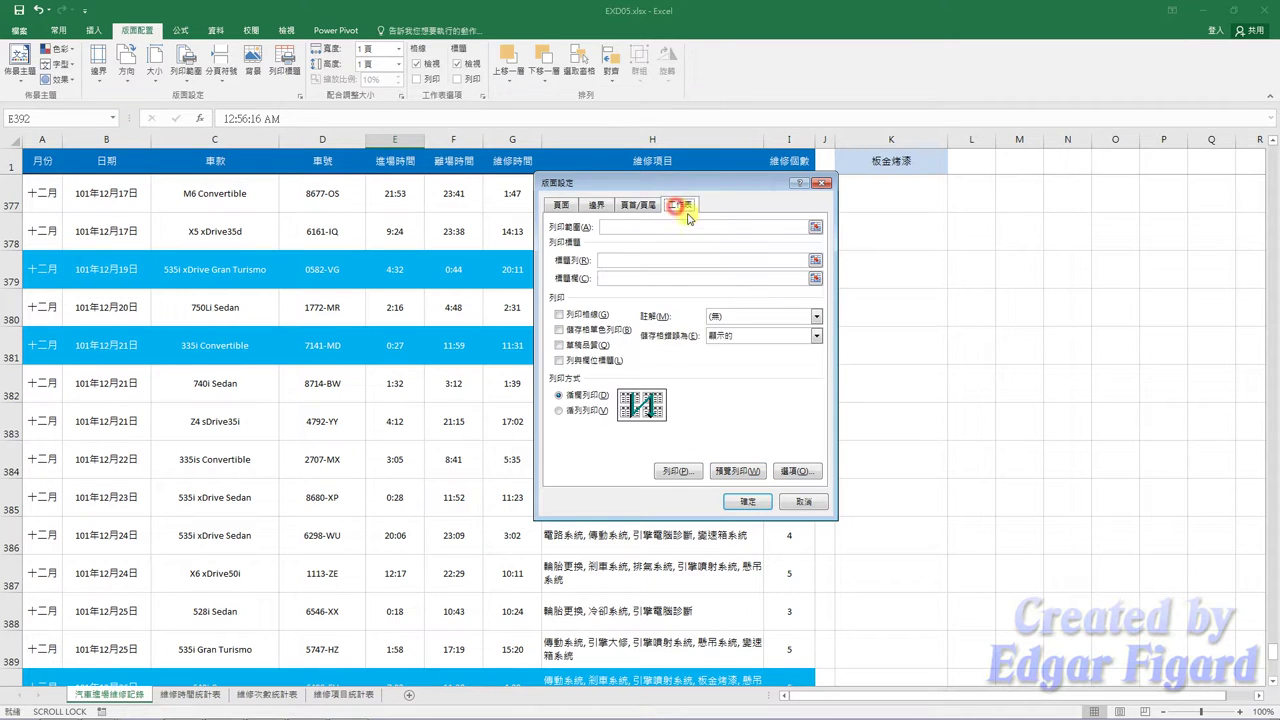
{"action": "left_click", "coordinate": [815, 227]}
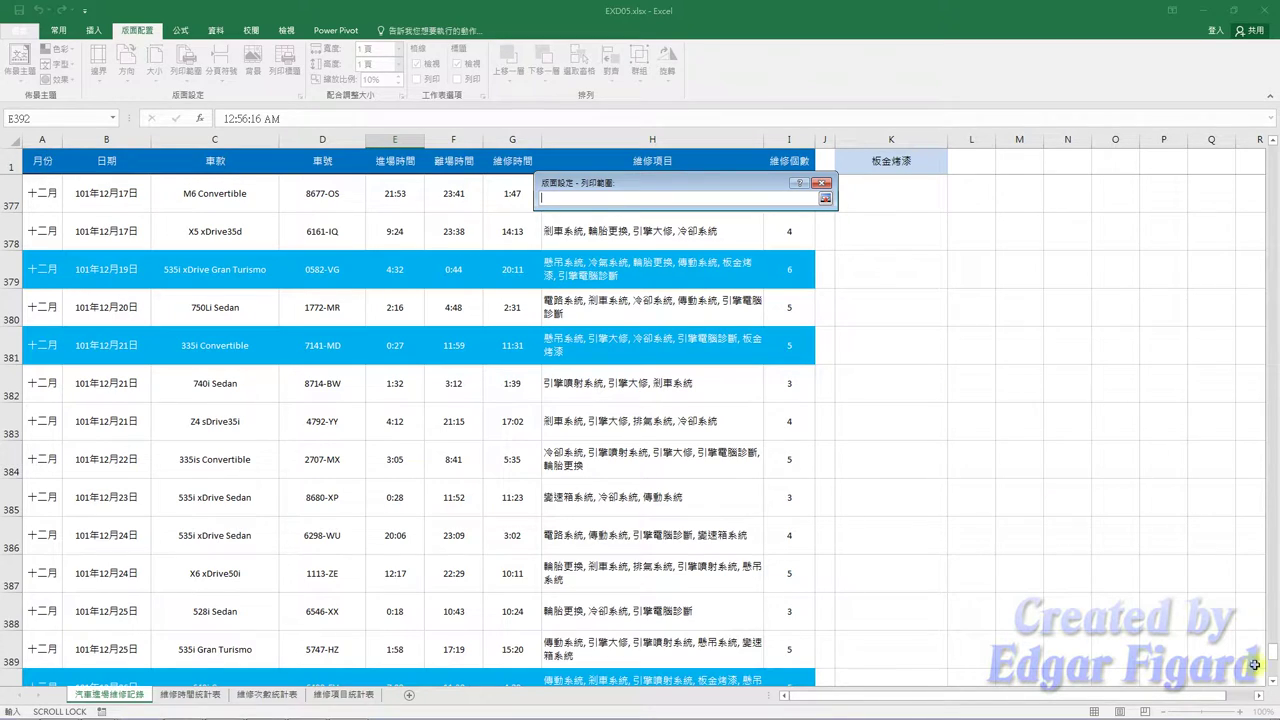
{"action": "left_click_drag", "start_coordinate": [1274, 657], "coordinate": [1263, 150]}
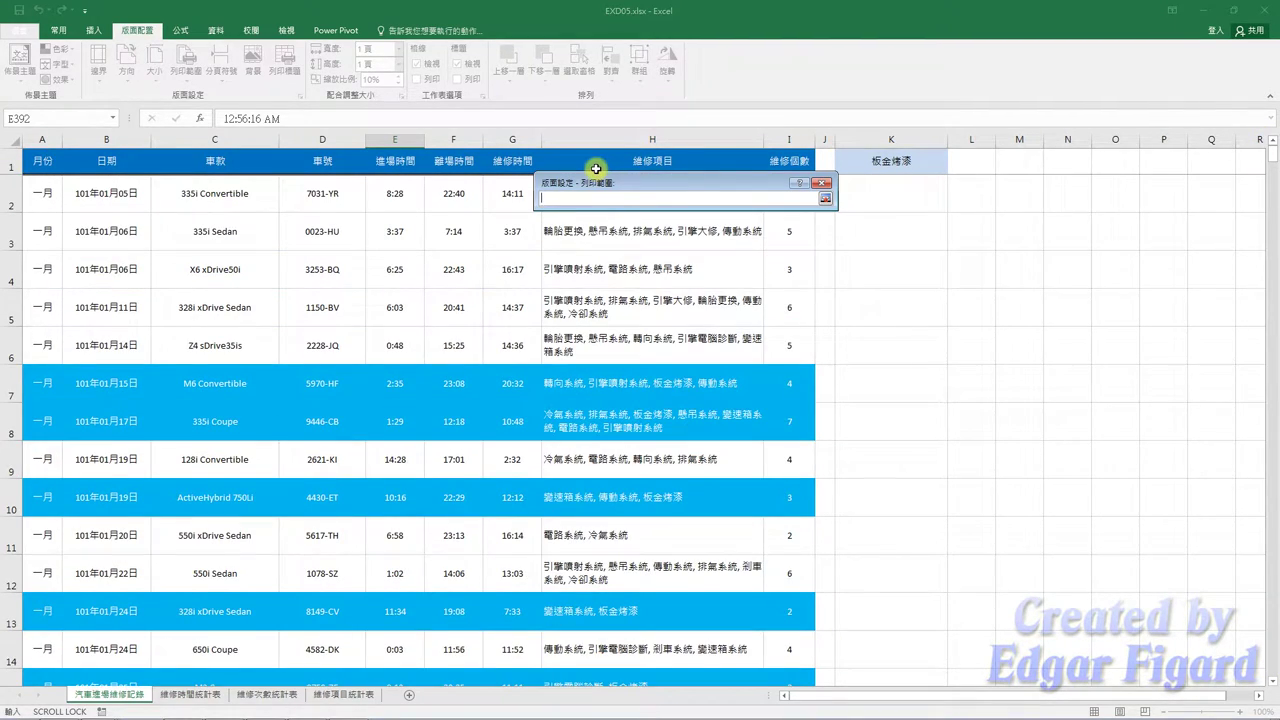
{"action": "left_click", "coordinate": [38, 162]}
{"action": "left_click_drag", "start_coordinate": [38, 162], "coordinate": [788, 172]}
{"action": "key", "text": "ctrl+shift+Down"}
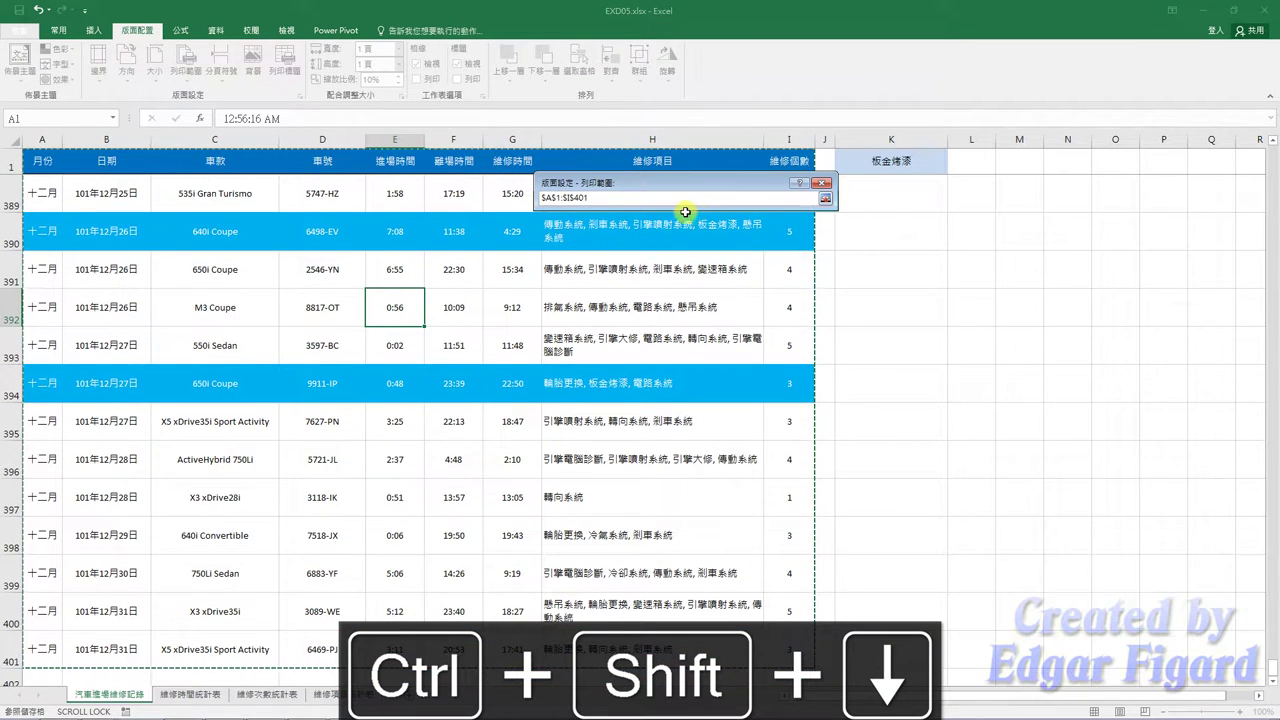
{"action": "left_click", "coordinate": [825, 198]}
Repeat row 1 ($1:$1) as the print title row and apply the page setup
{"action": "left_click", "coordinate": [815, 260]}
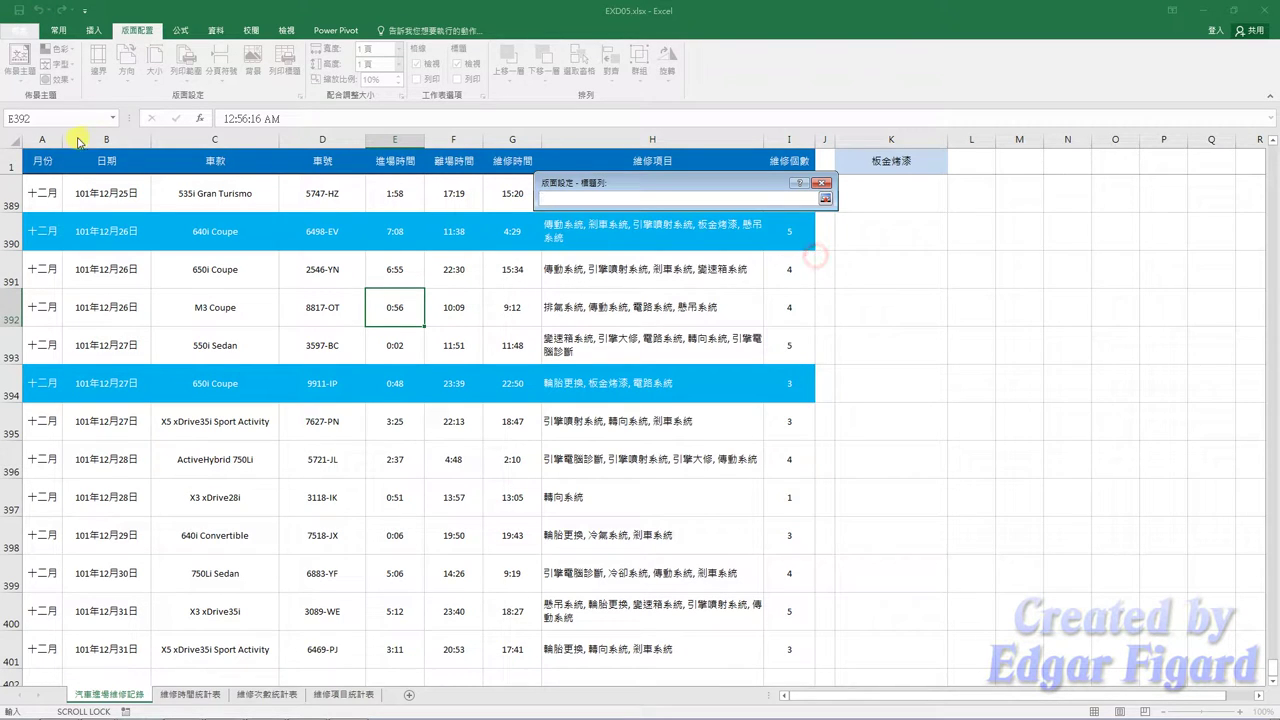
{"action": "left_click", "coordinate": [7, 165]}
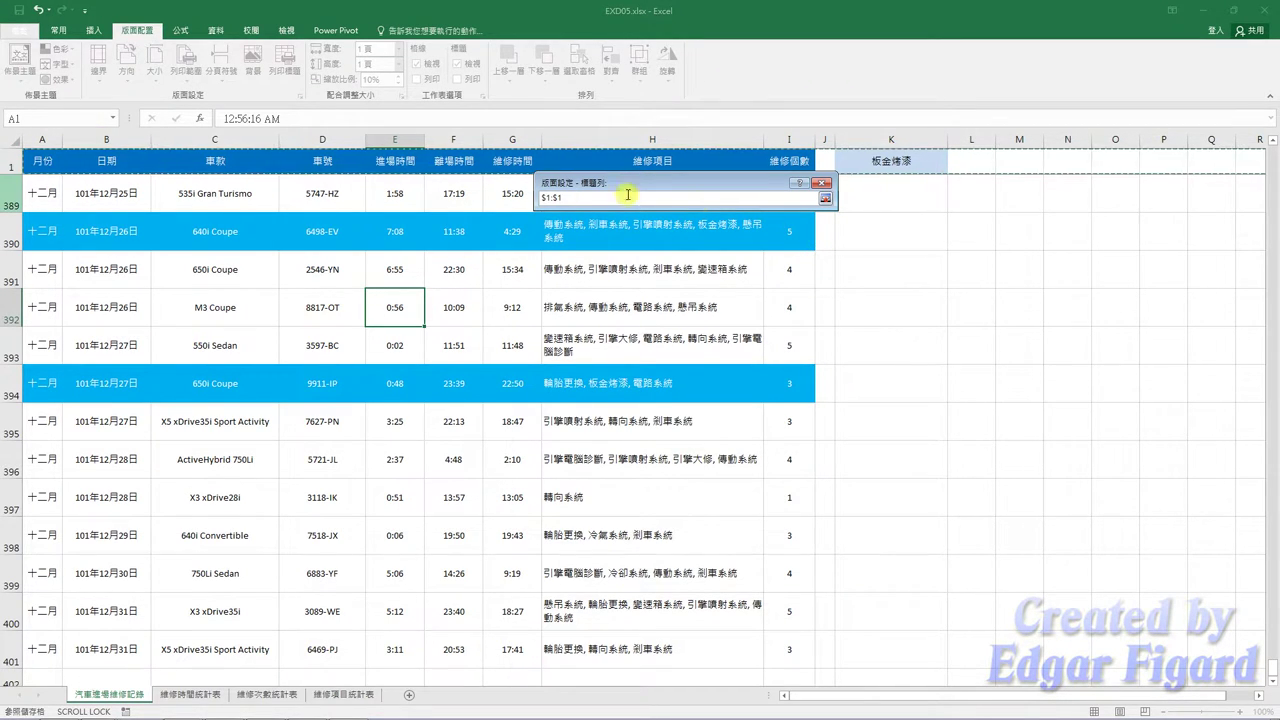
{"action": "left_click", "coordinate": [825, 198]}
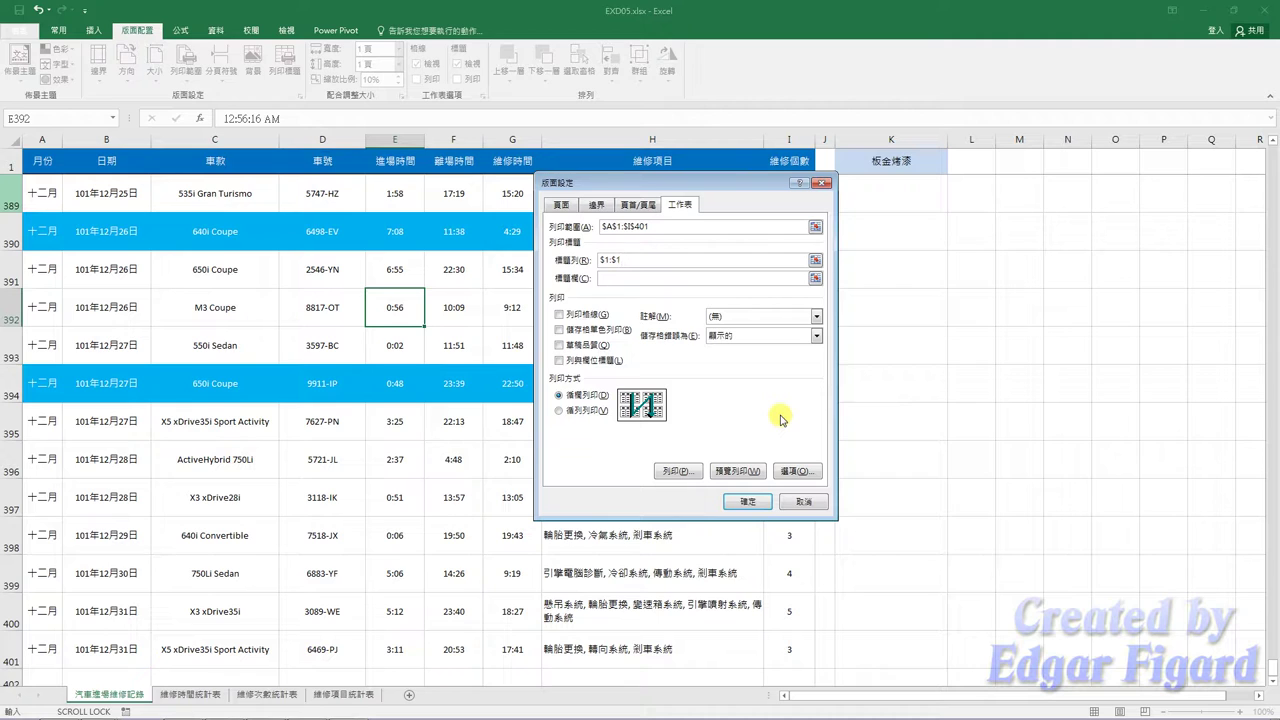
{"action": "left_click", "coordinate": [757, 503]}
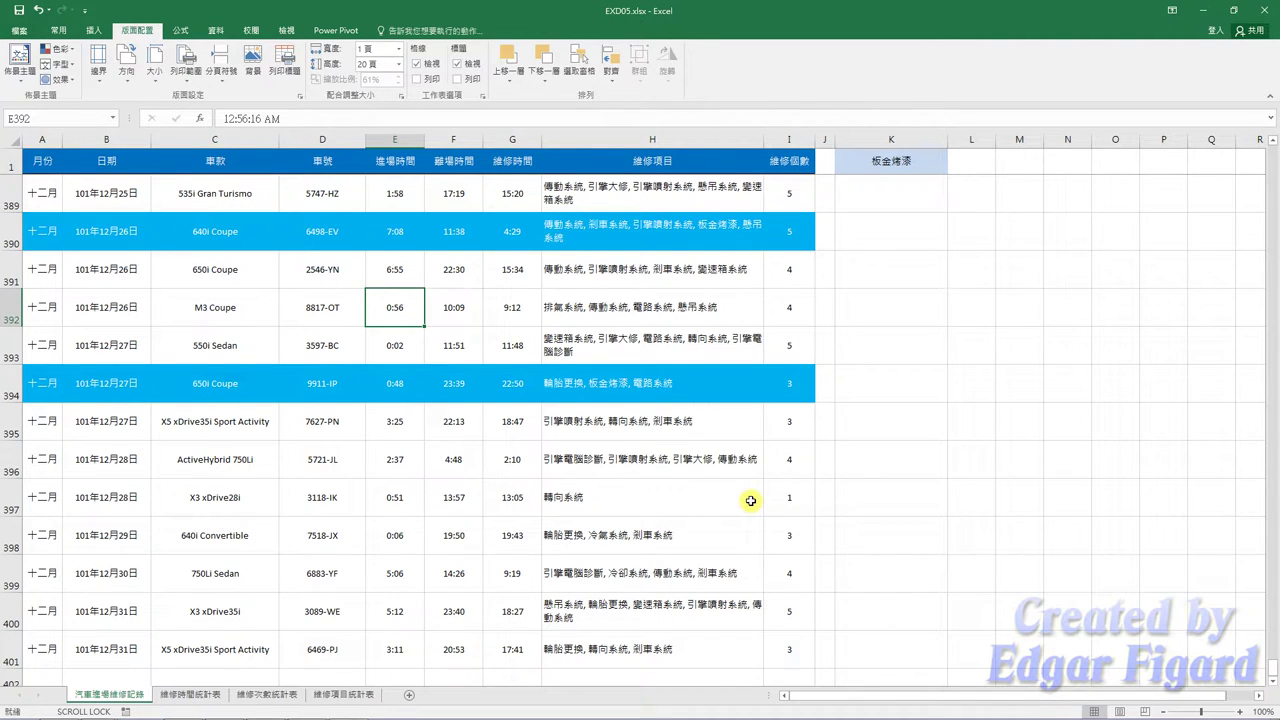
Change the page orientation of the 維修項目統計表 sheet to landscape (橫向)
{"action": "left_click", "coordinate": [337, 695]}
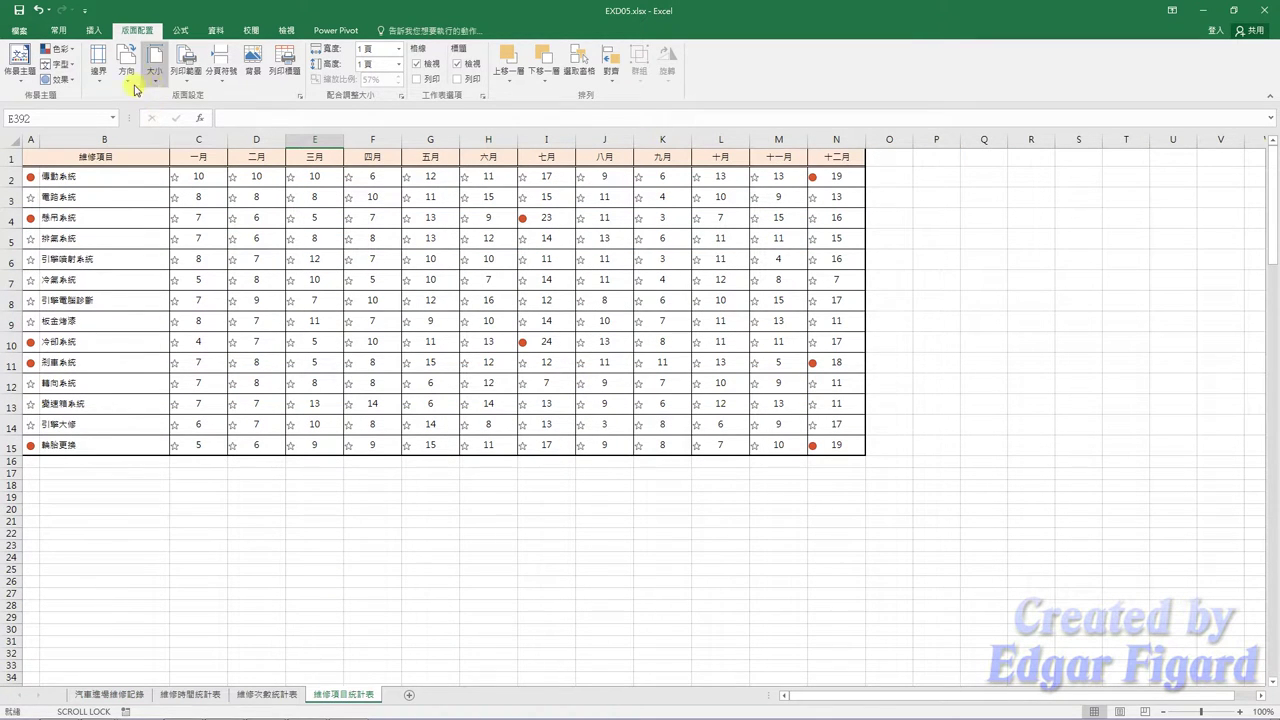
{"action": "left_click", "coordinate": [128, 80]}
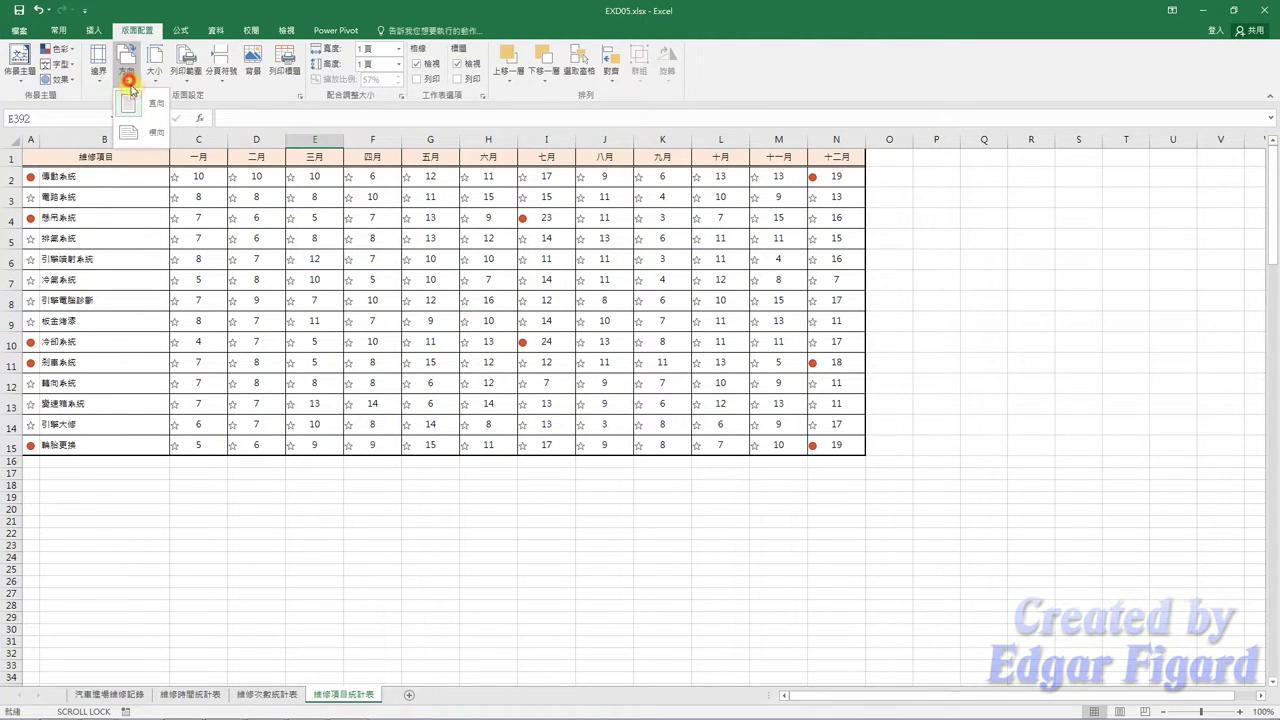
{"action": "left_click", "coordinate": [155, 138]}
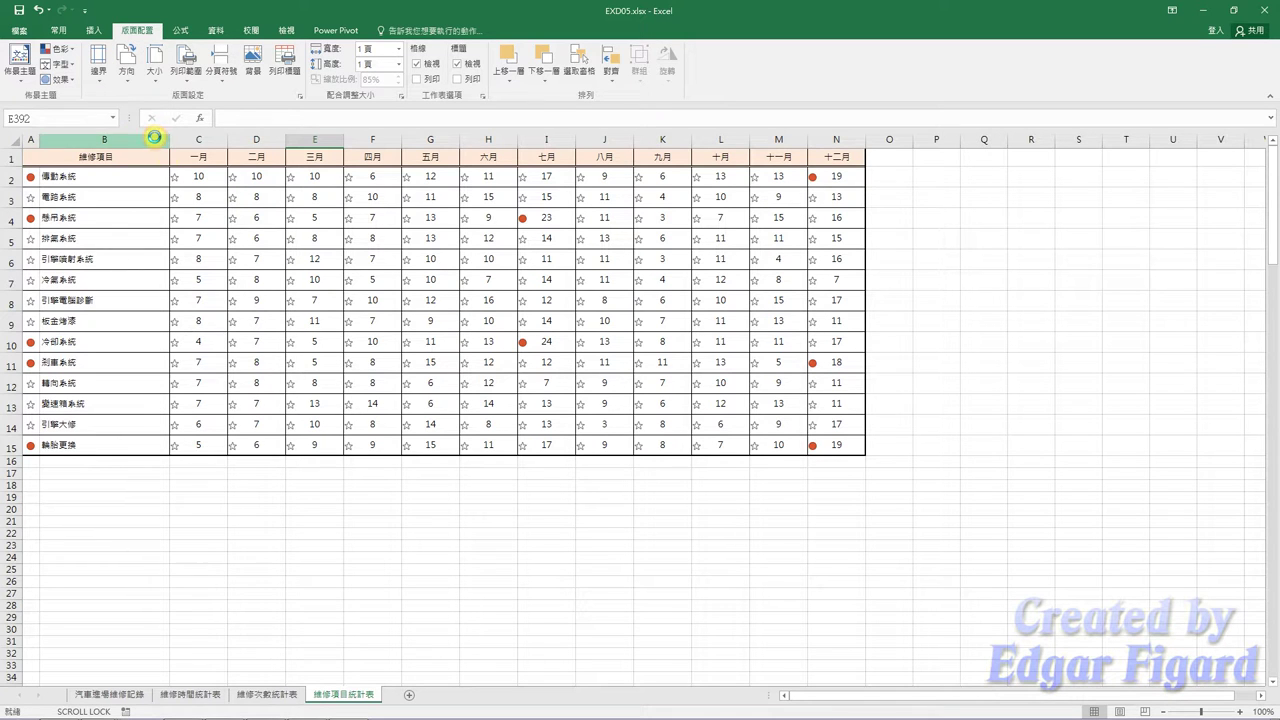
Save the workbook as EXa05.xlsx in the current folder C:\ANS.csf\EX05
{"action": "left_click", "coordinate": [18, 30]}
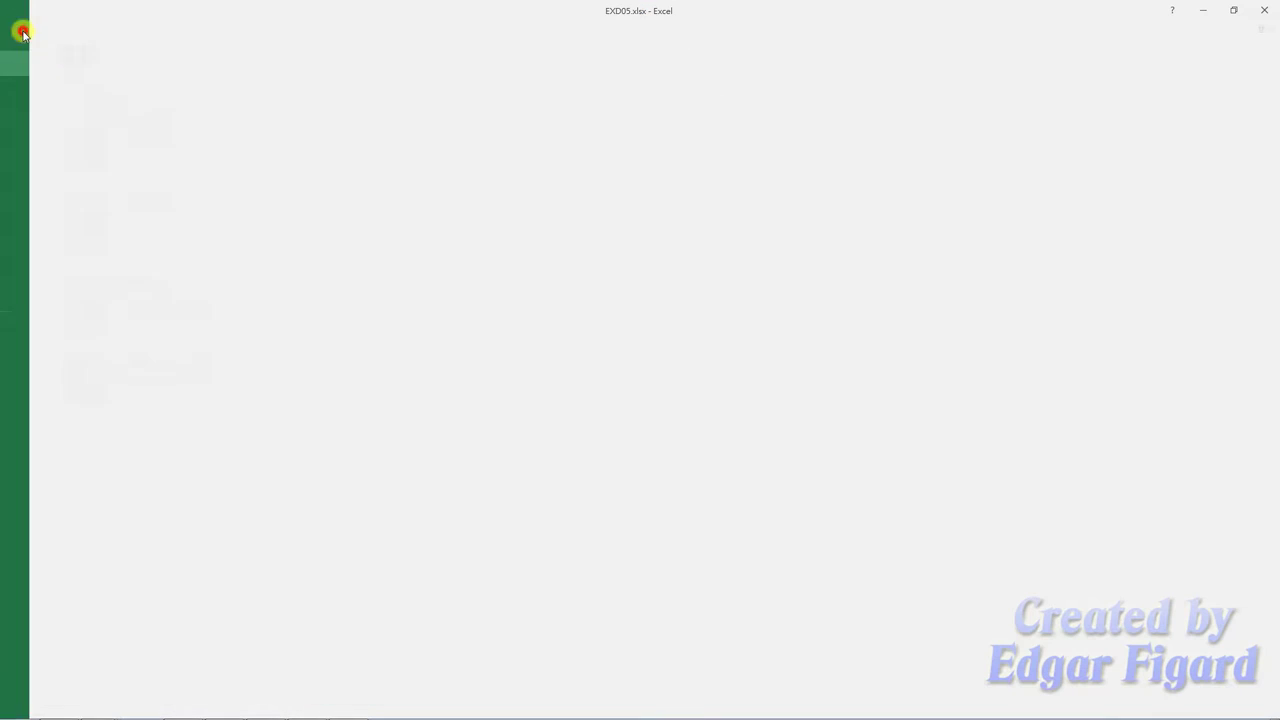
{"action": "left_click", "coordinate": [30, 167]}
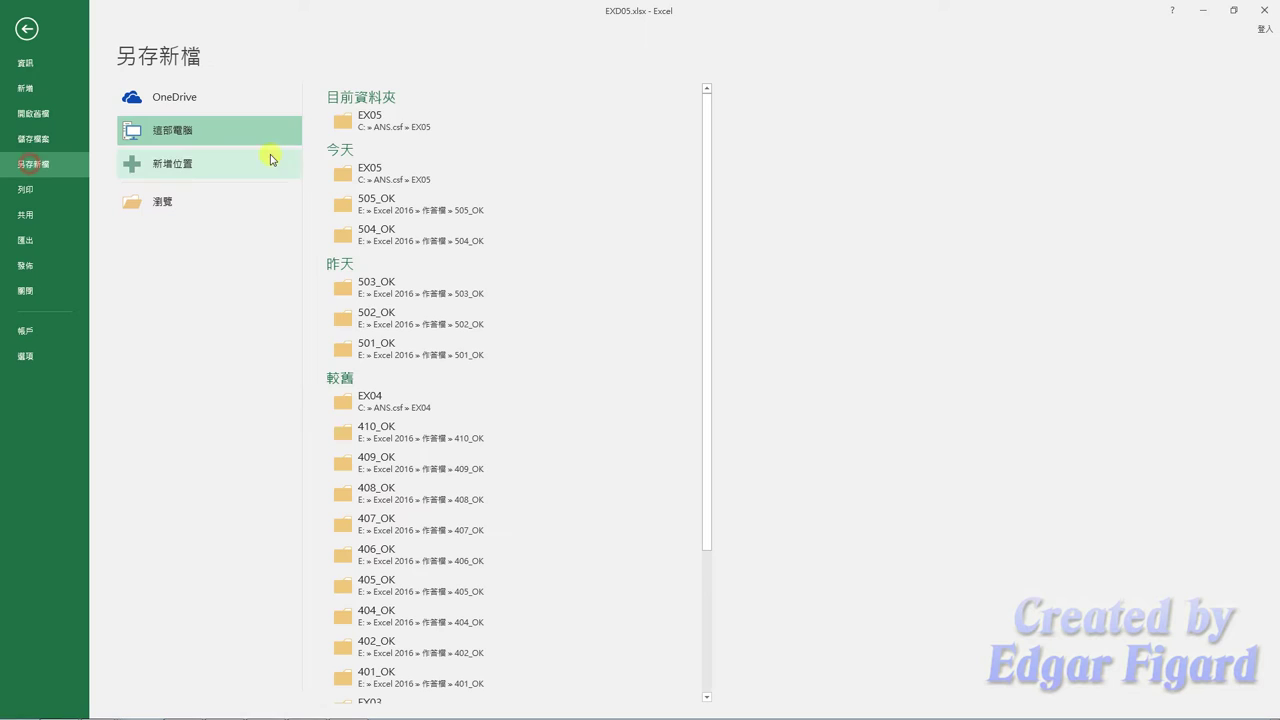
{"action": "left_click", "coordinate": [365, 122]}
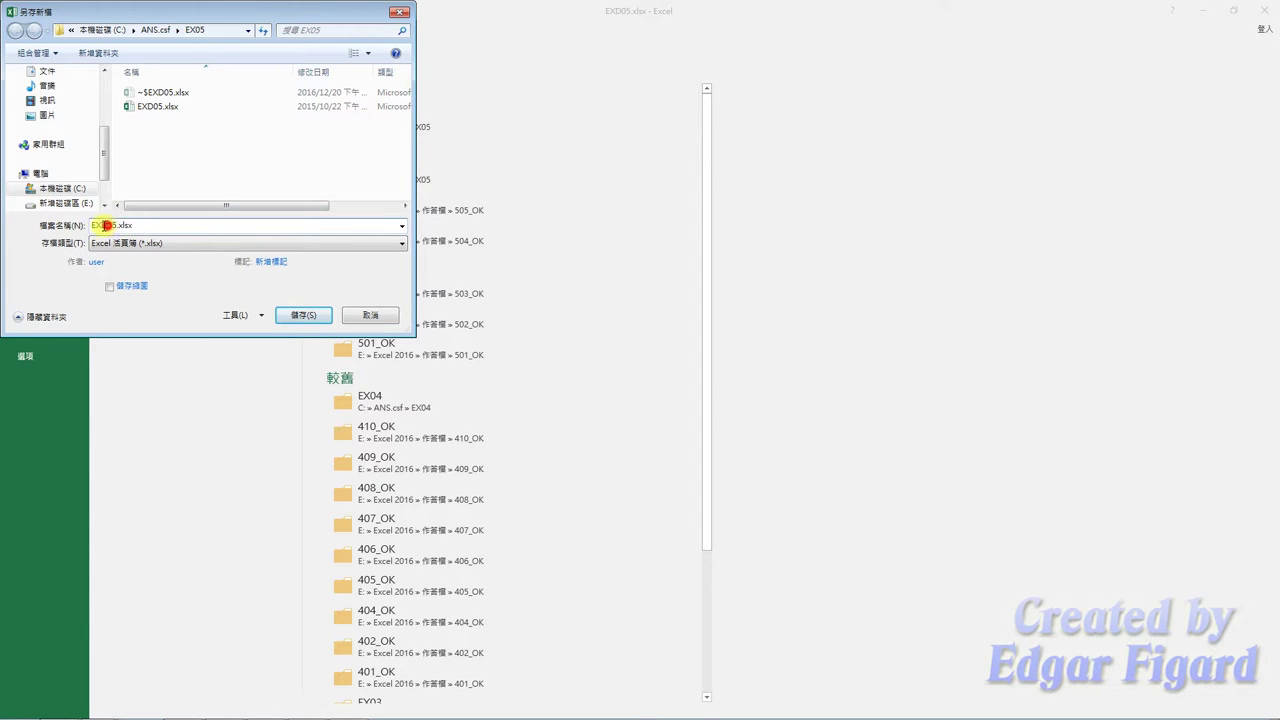
{"action": "left_click", "coordinate": [106, 225]}
{"action": "key", "text": "BackSpace"}
{"action": "type", "text": "a"}
{"action": "left_click", "coordinate": [300, 316]}
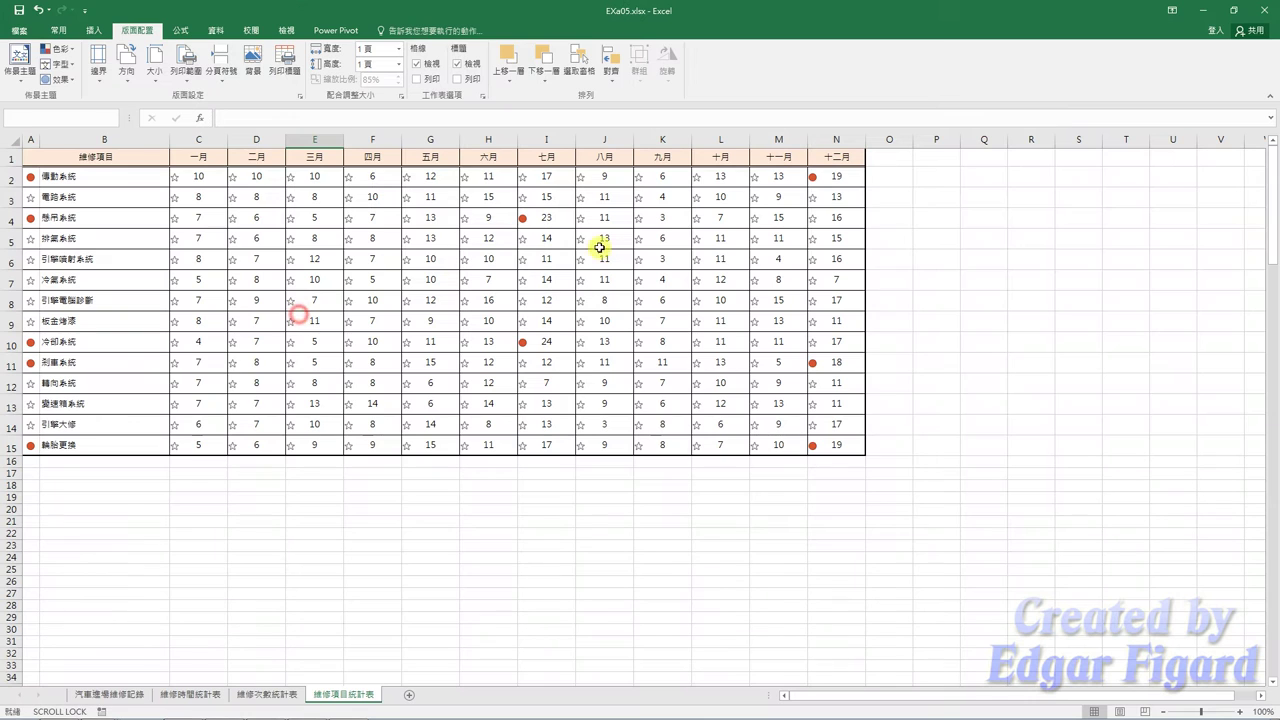
Close the workbook and start grading exercise 505 汽車維修 in the TQC practice system
{"action": "left_click", "coordinate": [1258, 10]}
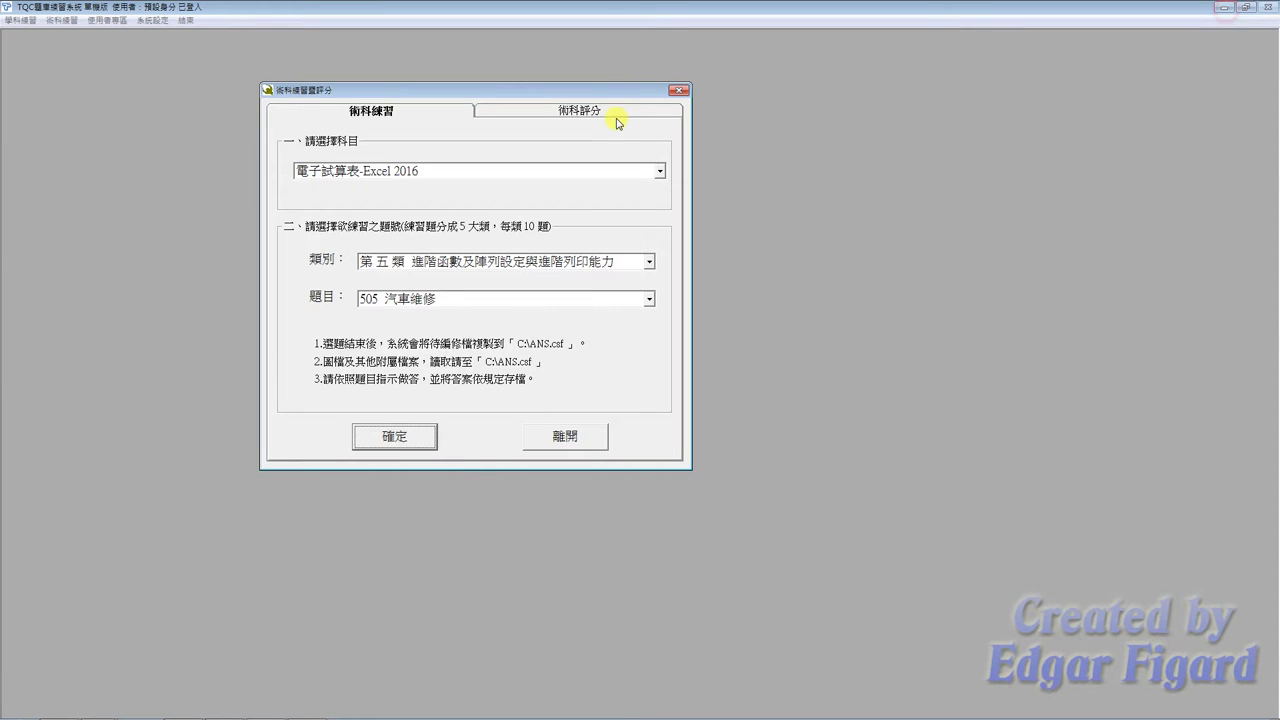
{"action": "left_click", "coordinate": [611, 113]}
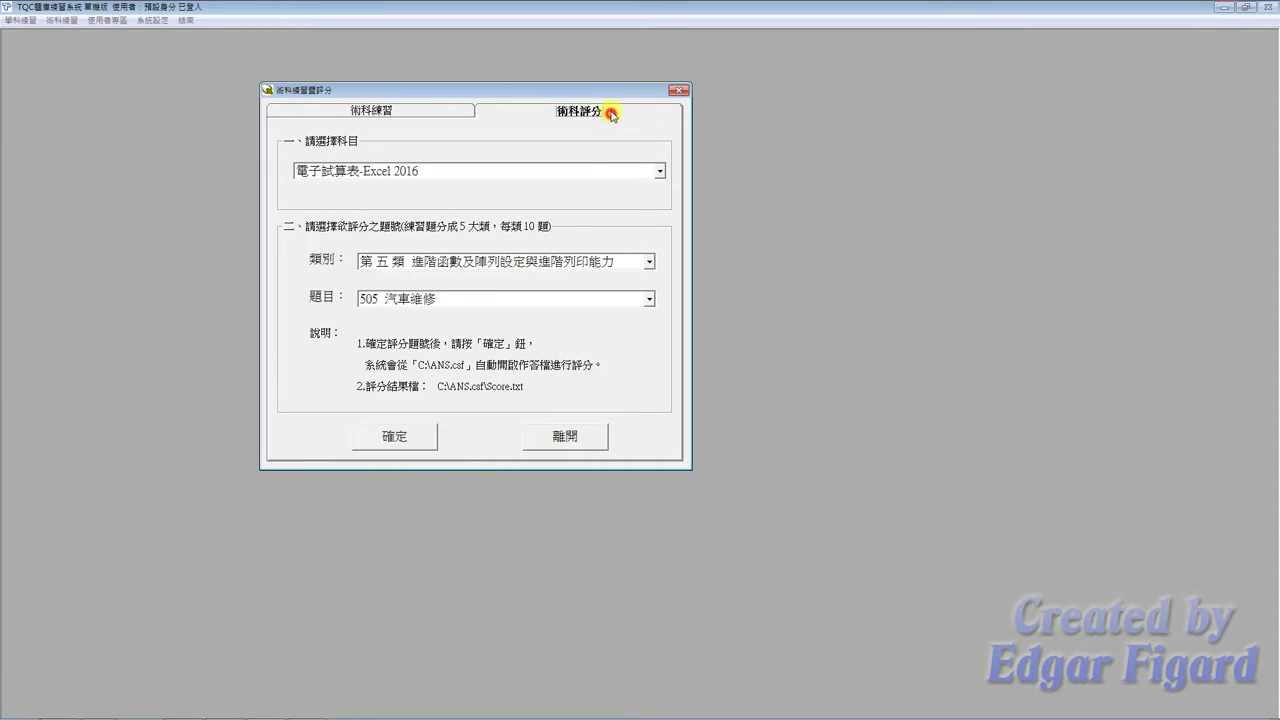
{"action": "left_click", "coordinate": [410, 440]}
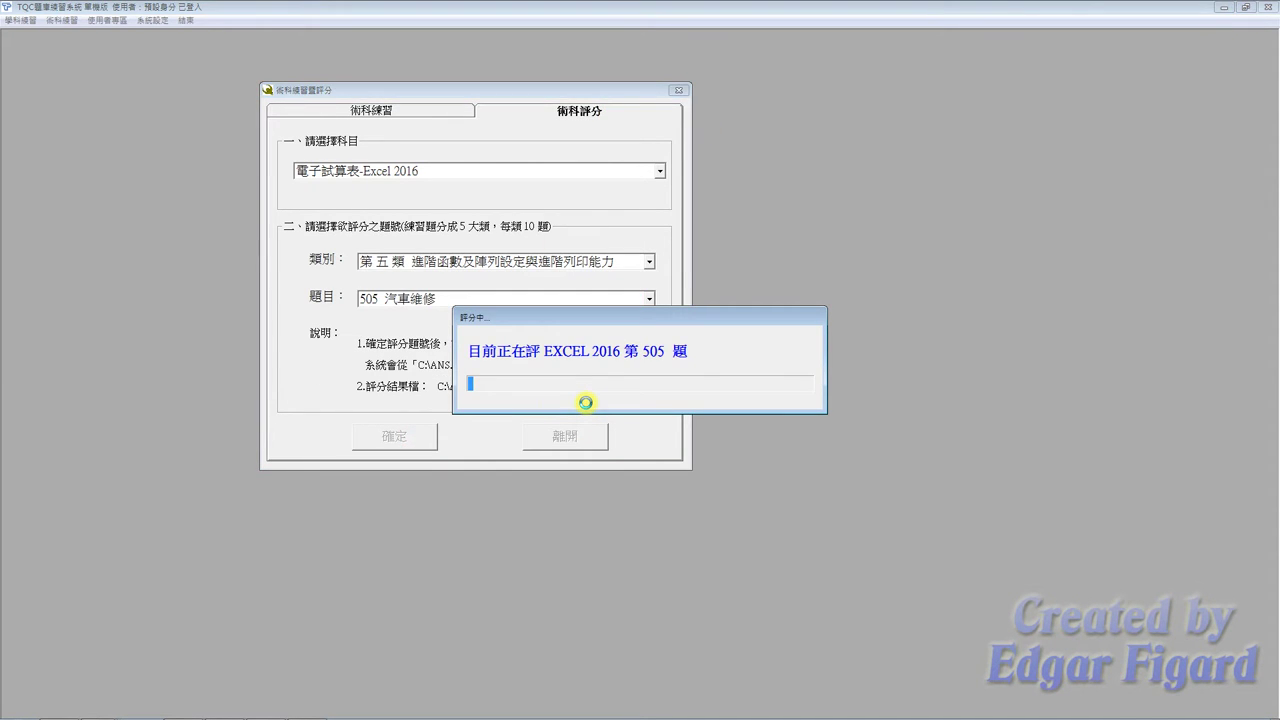